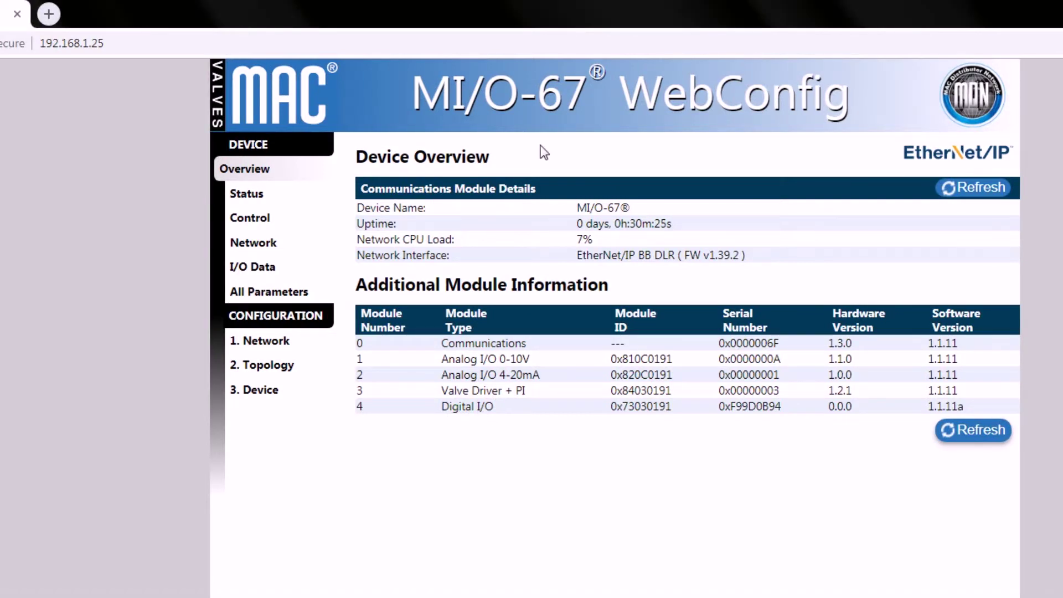
Step: Check the MI/O-67 device status flags and scroll down to the Backplane Module Status
{"action": "left_click", "coordinate": [292, 202]}
{"action": "scroll", "coordinate": [774, 397], "scroll_direction": "down", "scroll_amount": 8}
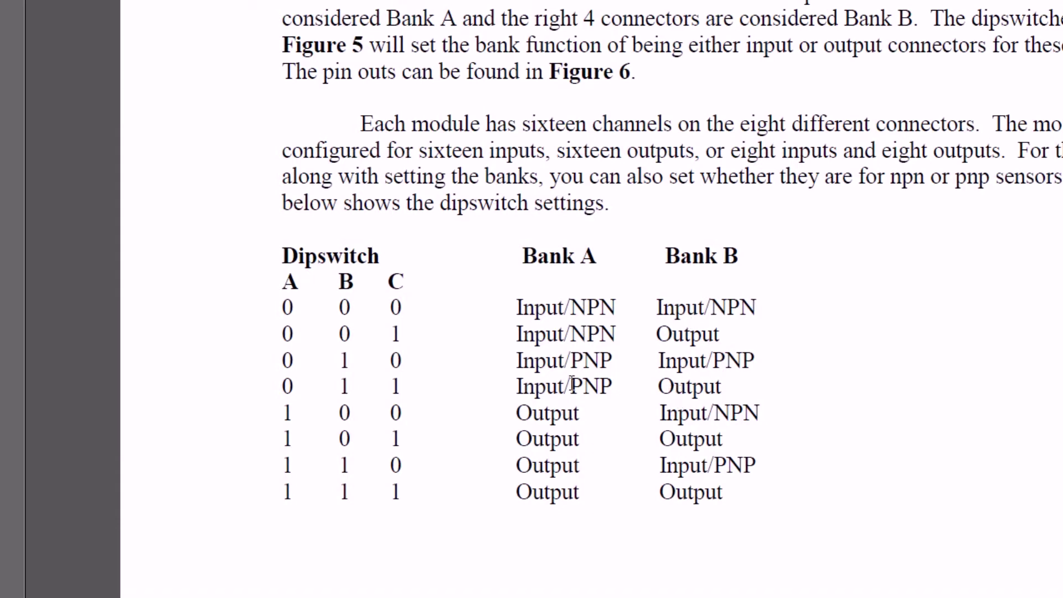
Step: Highlight the 0 1 1 dipswitch row (Bank A Input/PNP, Bank B Output) in the manual
{"action": "left_click_drag", "start_coordinate": [308, 387], "coordinate": [704, 379]}
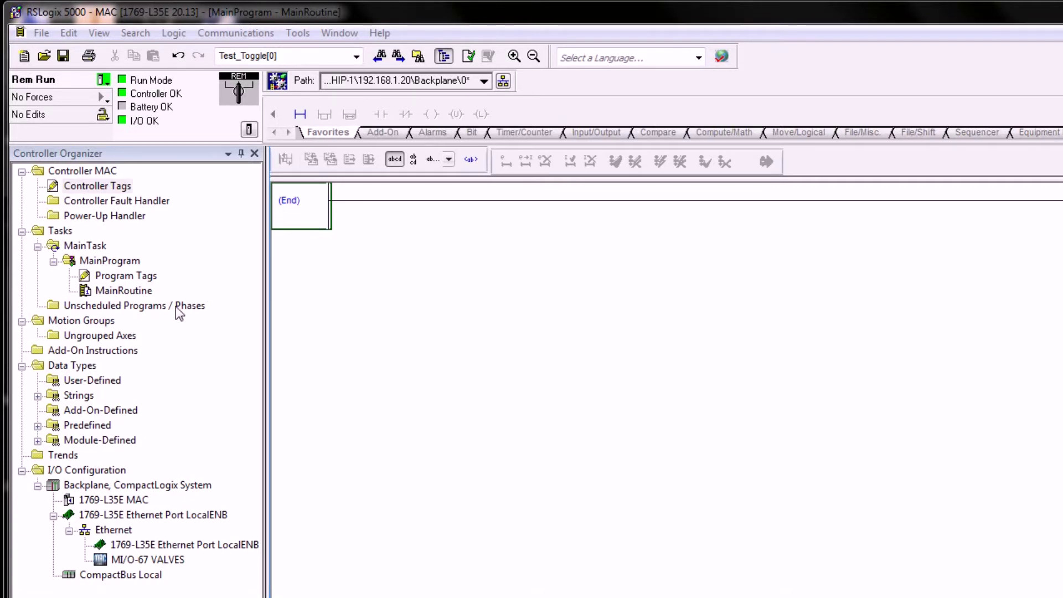
Step: Select the Add-On Instructions folder and bring up its context menu with Import Add-On Instruction
{"action": "left_click", "coordinate": [120, 349]}
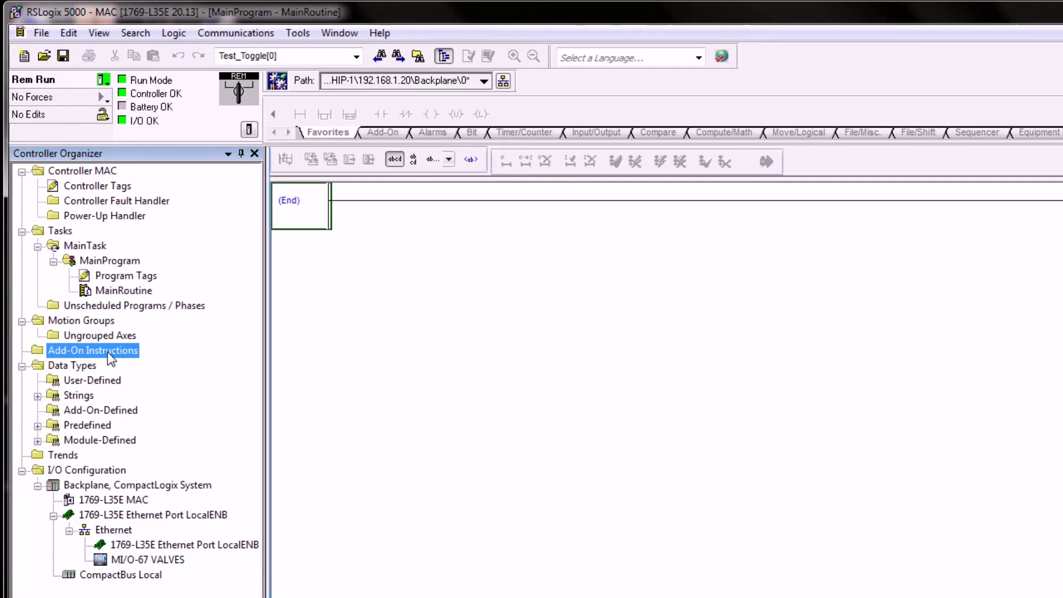
{"action": "right_click", "coordinate": [81, 349]}
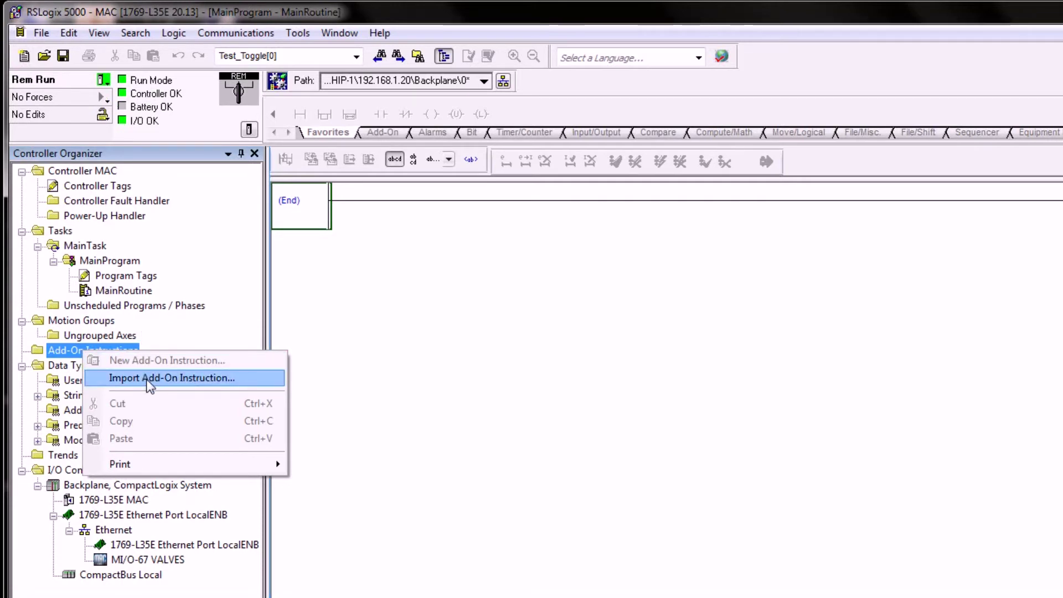
Step: Import MIO_67_Config_Modules_2_0.L5X, reaching its v2.0 import configuration set to Create
{"action": "left_click", "coordinate": [134, 378]}
{"action": "left_click_drag", "start_coordinate": [503, 94], "coordinate": [338, 132]}
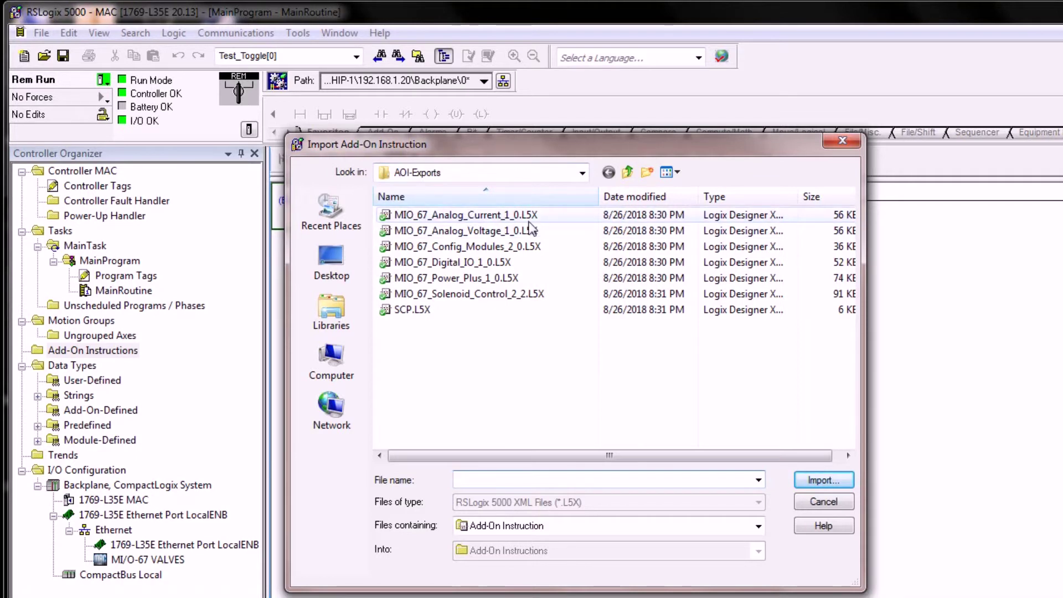
{"action": "mouse_move", "coordinate": [530, 223]}
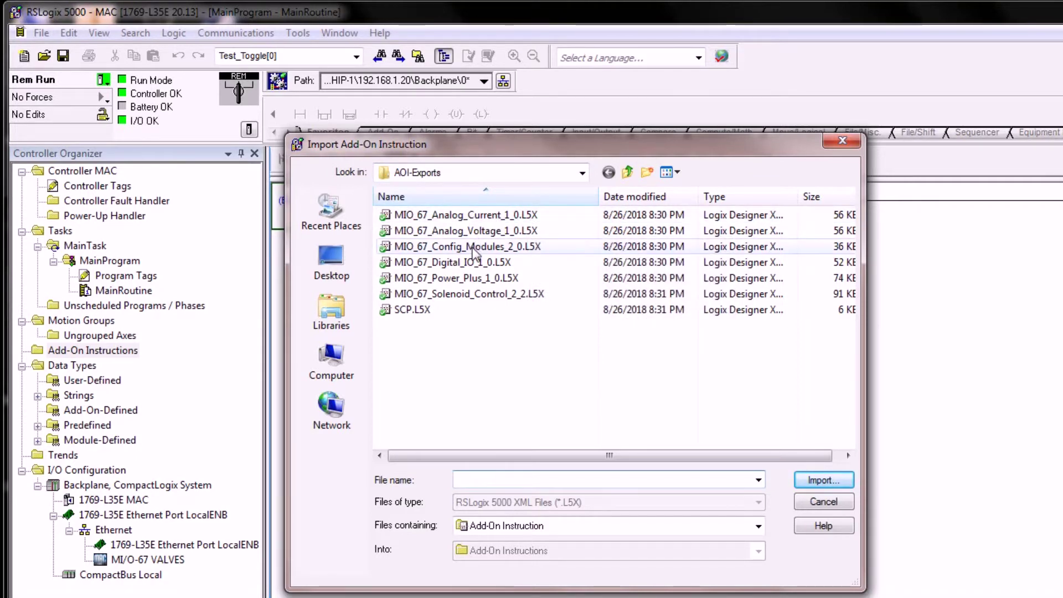
{"action": "mouse_move", "coordinate": [475, 254]}
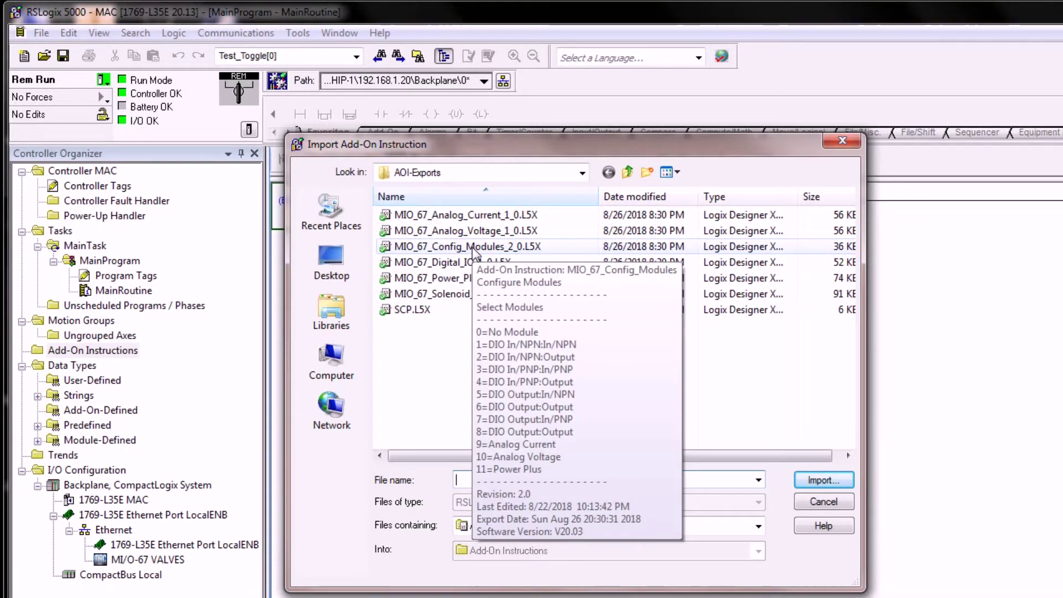
{"action": "left_click", "coordinate": [441, 248]}
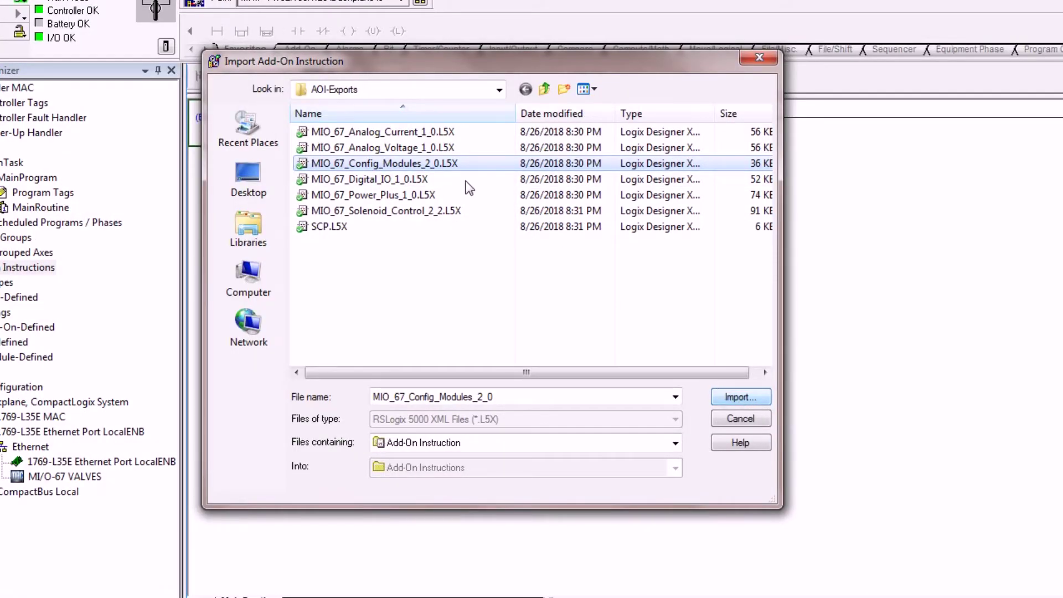
{"action": "mouse_move", "coordinate": [429, 173]}
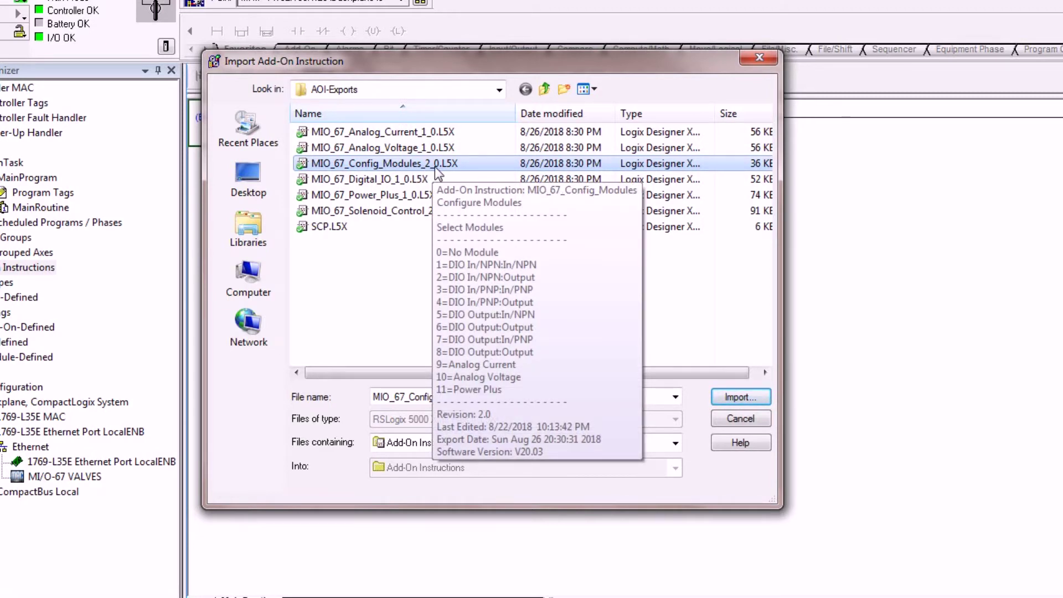
{"action": "left_click", "coordinate": [727, 397]}
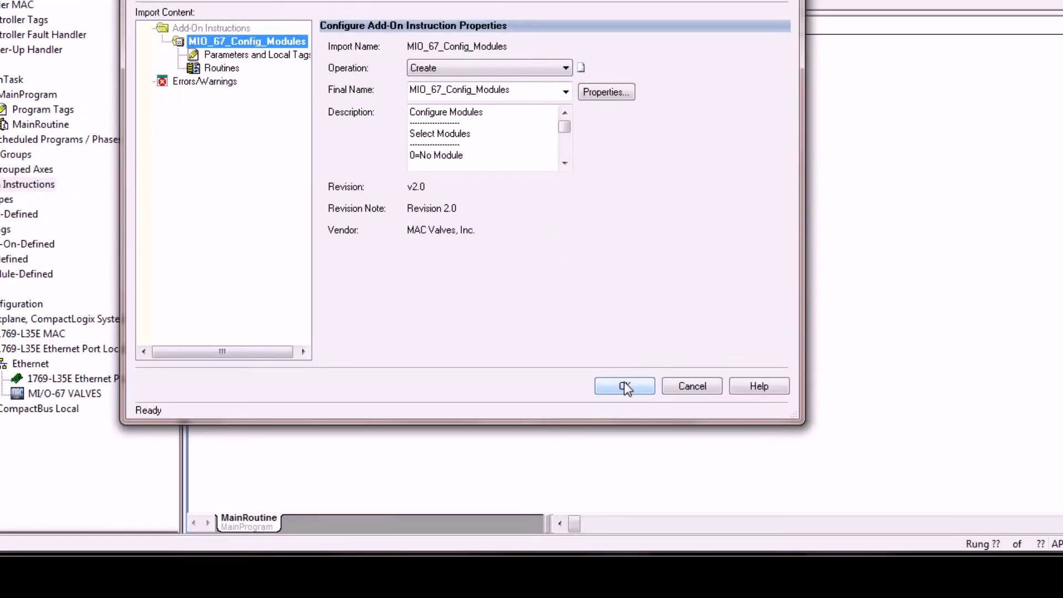
Step: Accept the import and expand MIO_67_Config_Modules to show its tags, Logic and EnableInFalse
{"action": "left_click", "coordinate": [623, 382]}
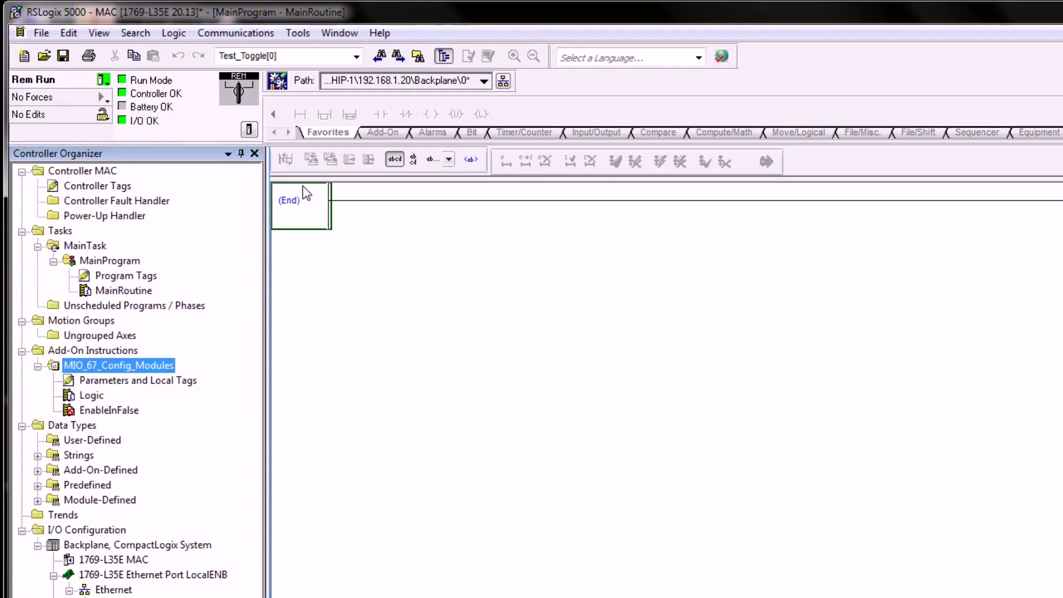
{"action": "left_click", "coordinate": [37, 367]}
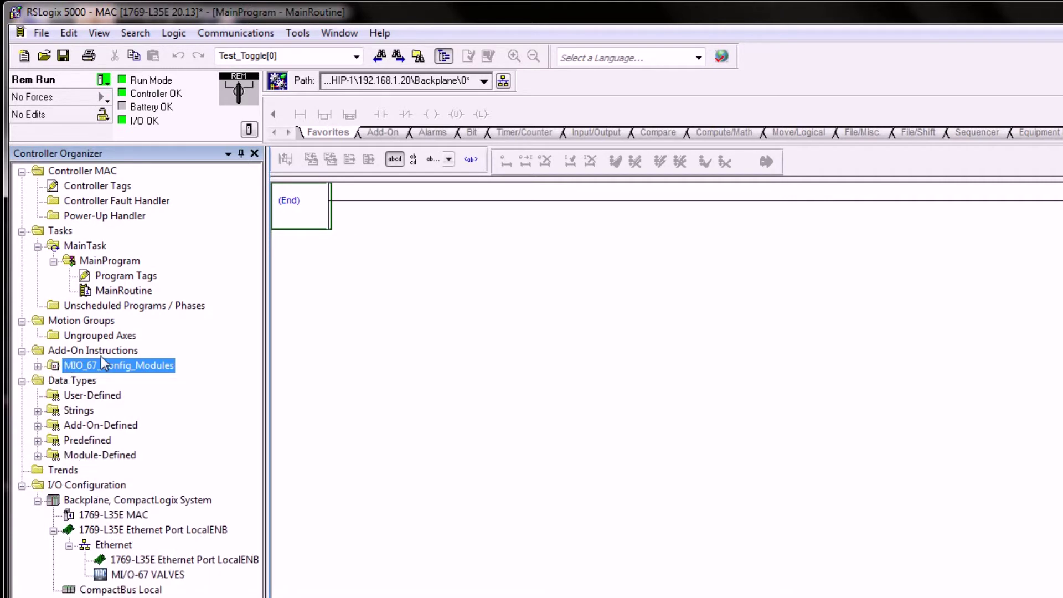
{"action": "left_click", "coordinate": [38, 367]}
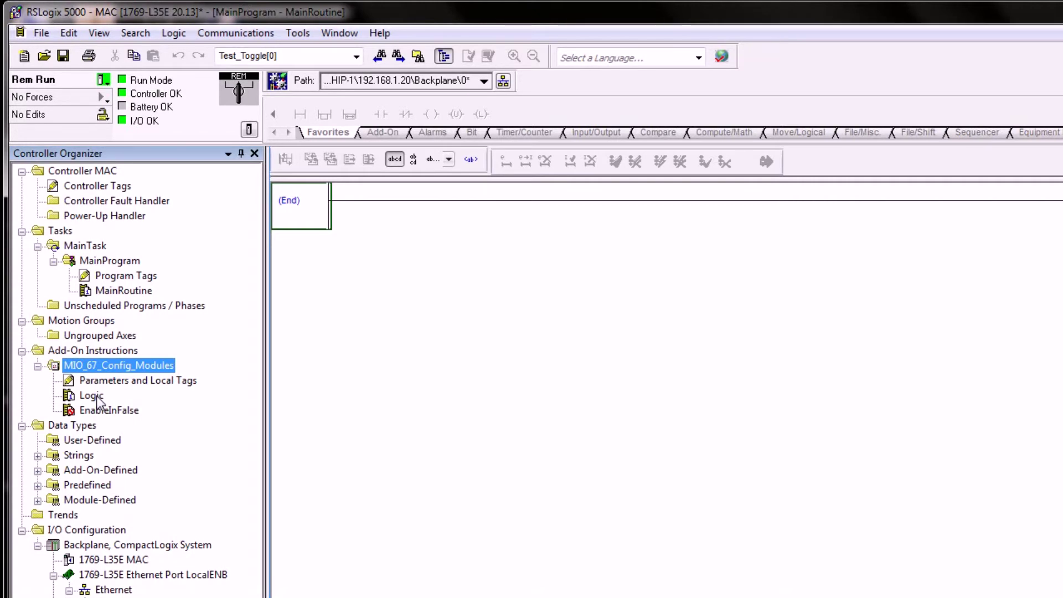
{"action": "double_click", "coordinate": [92, 396]}
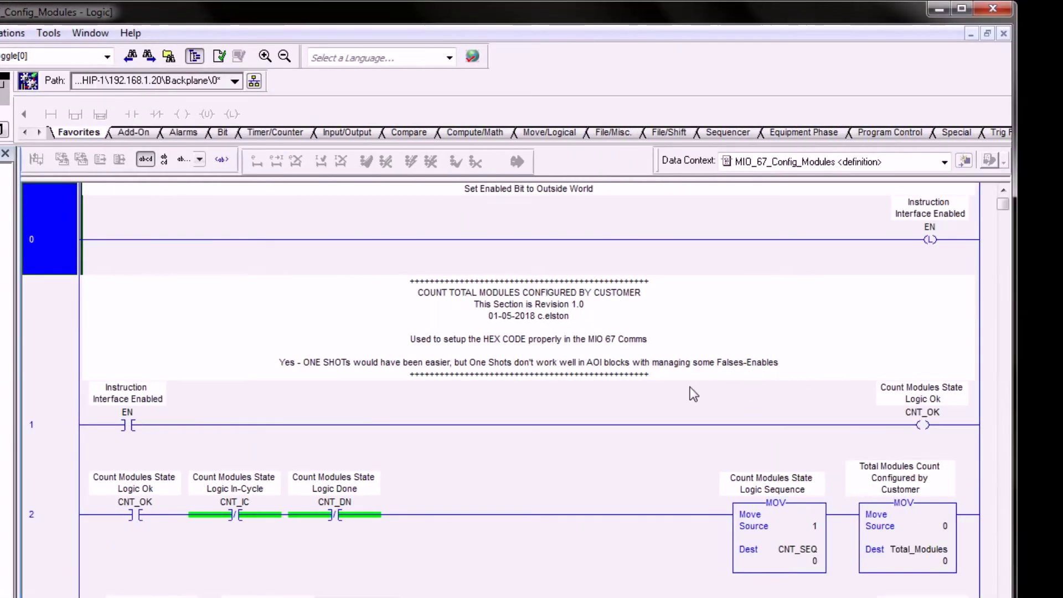
{"action": "scroll", "coordinate": [686, 390], "scroll_direction": "down", "scroll_amount": 3}
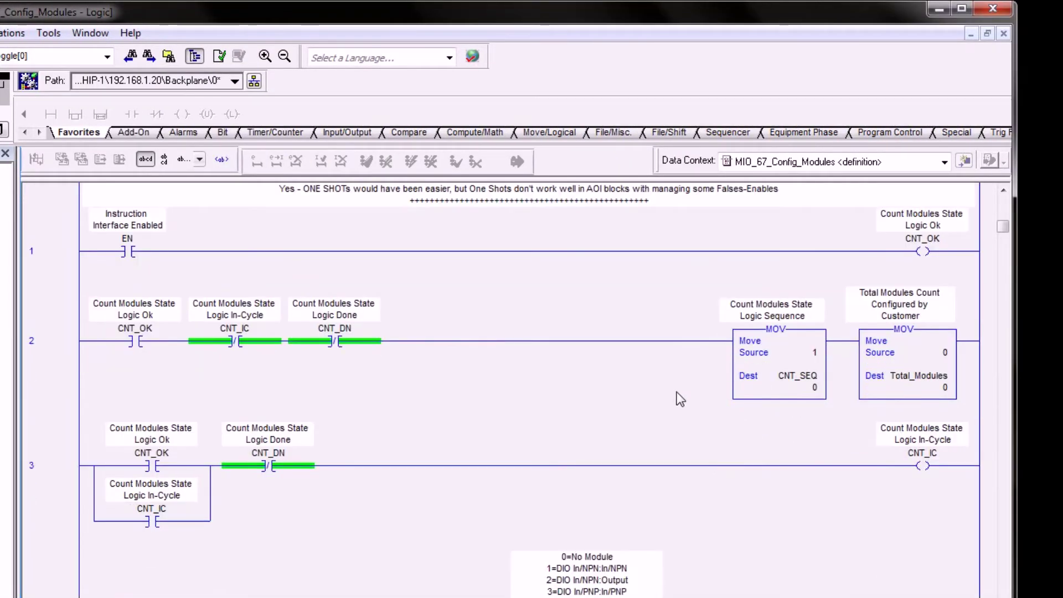
{"action": "scroll", "coordinate": [681, 398], "scroll_direction": "down", "scroll_amount": 2}
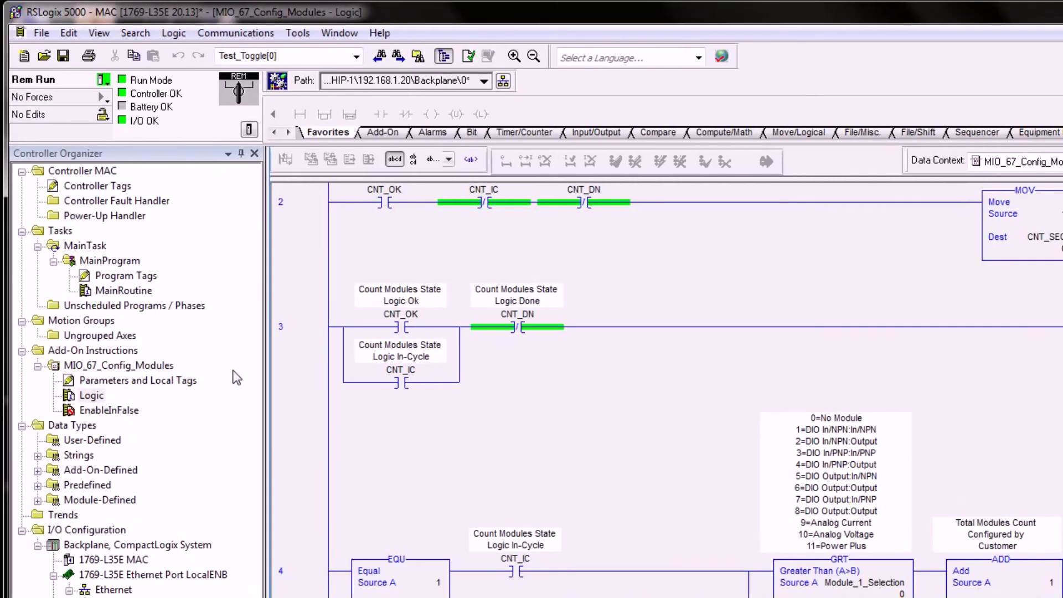
{"action": "double_click", "coordinate": [122, 292]}
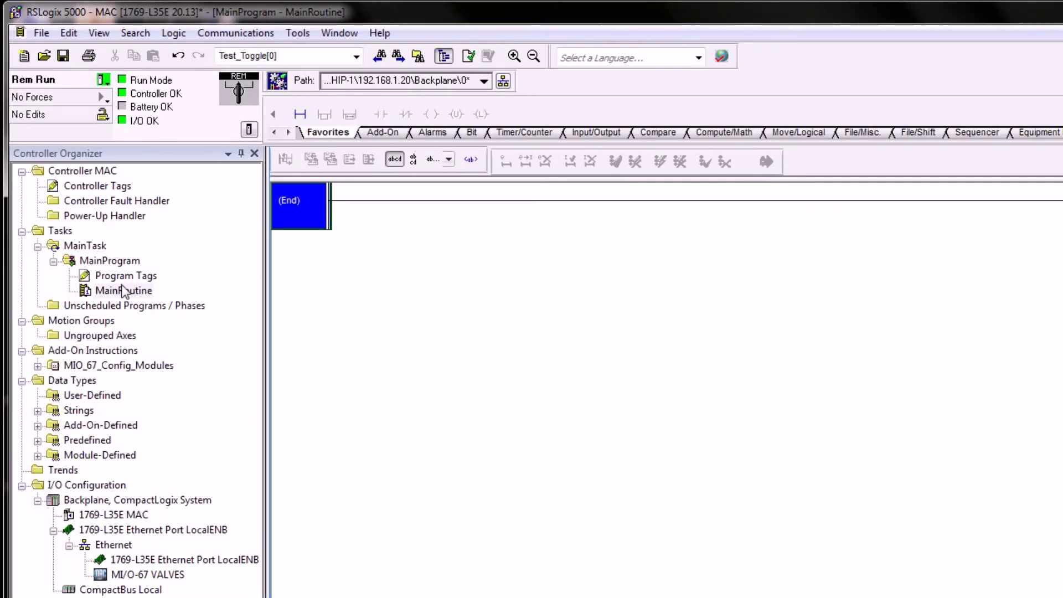
Step: Add rung 0 to MainRoutine holding a single MIO_67_Config_Modules instruction, deleting the duplicate
{"action": "left_click", "coordinate": [379, 132]}
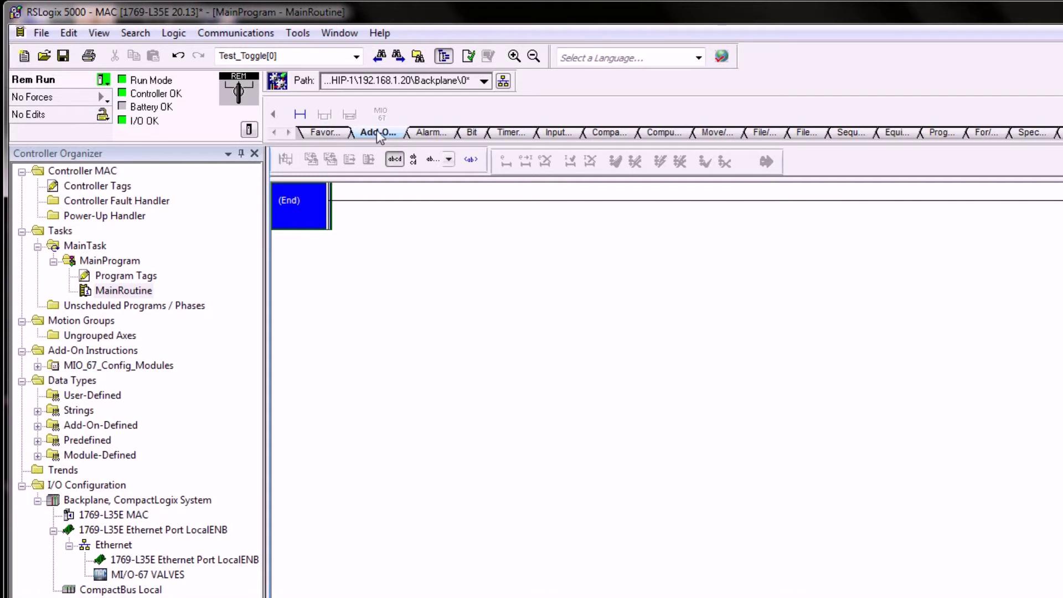
{"action": "mouse_move", "coordinate": [382, 116]}
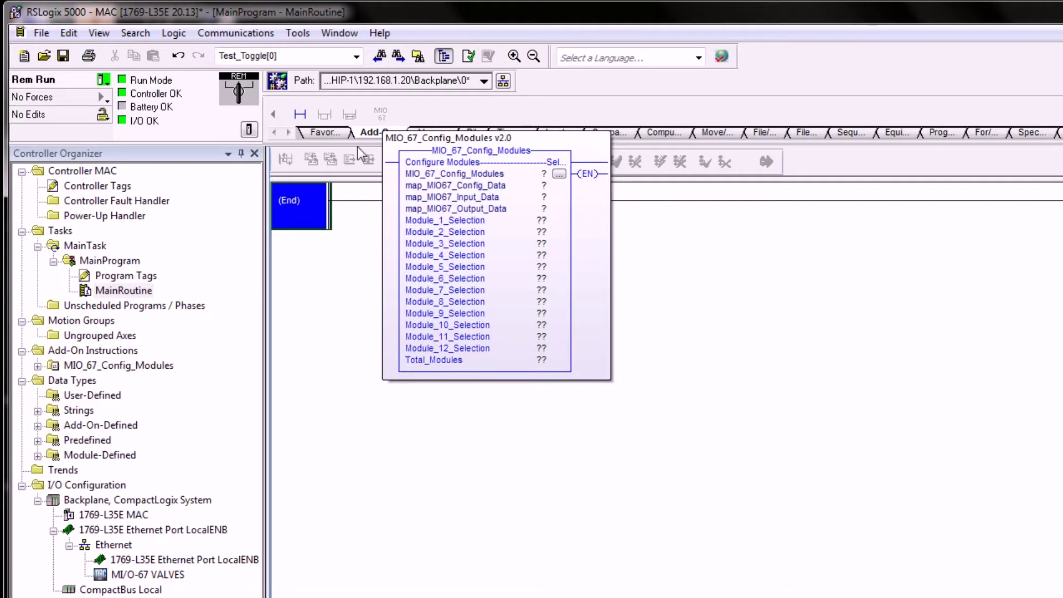
{"action": "left_click", "coordinate": [300, 115]}
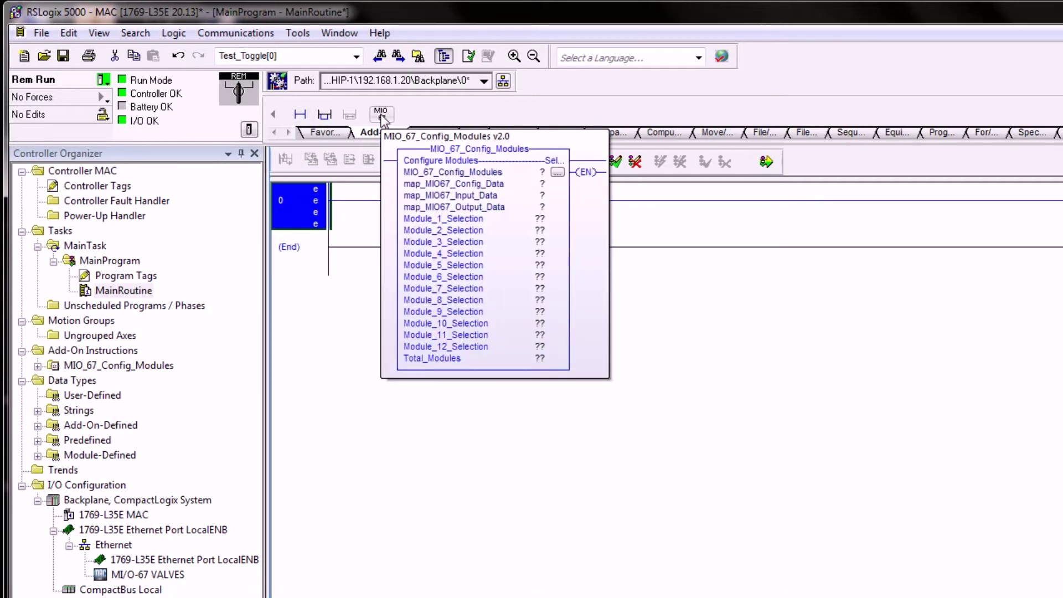
{"action": "left_click_drag", "start_coordinate": [382, 117], "coordinate": [336, 209]}
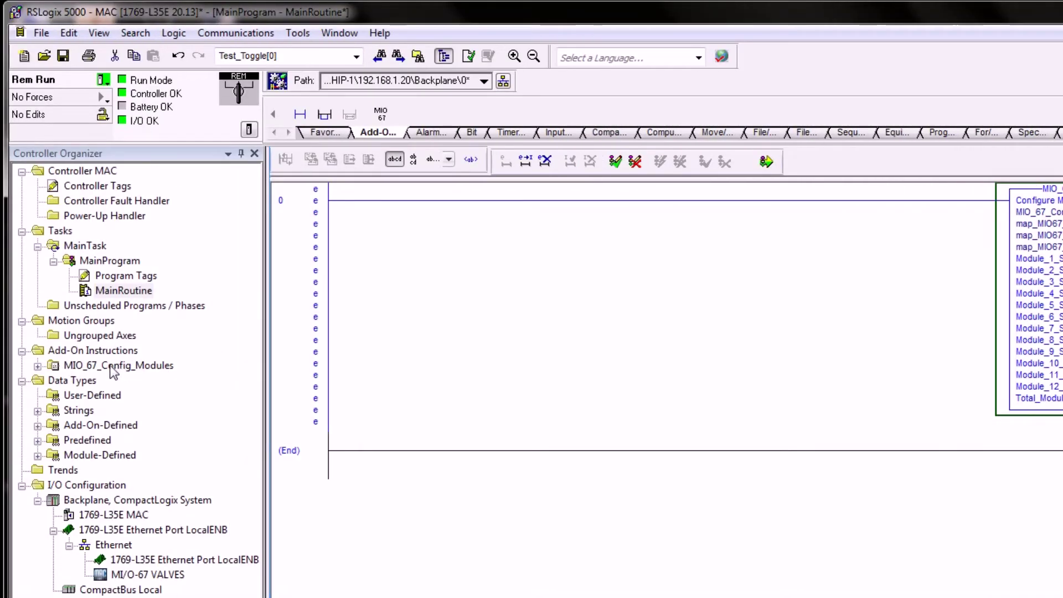
{"action": "left_click_drag", "start_coordinate": [114, 372], "coordinate": [333, 202]}
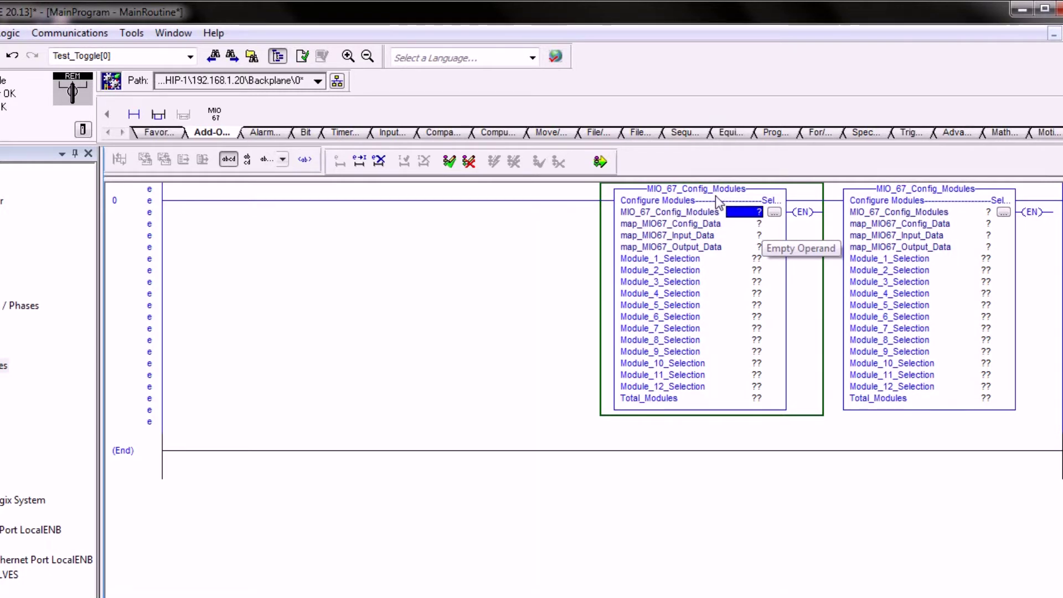
{"action": "key", "text": "Delete"}
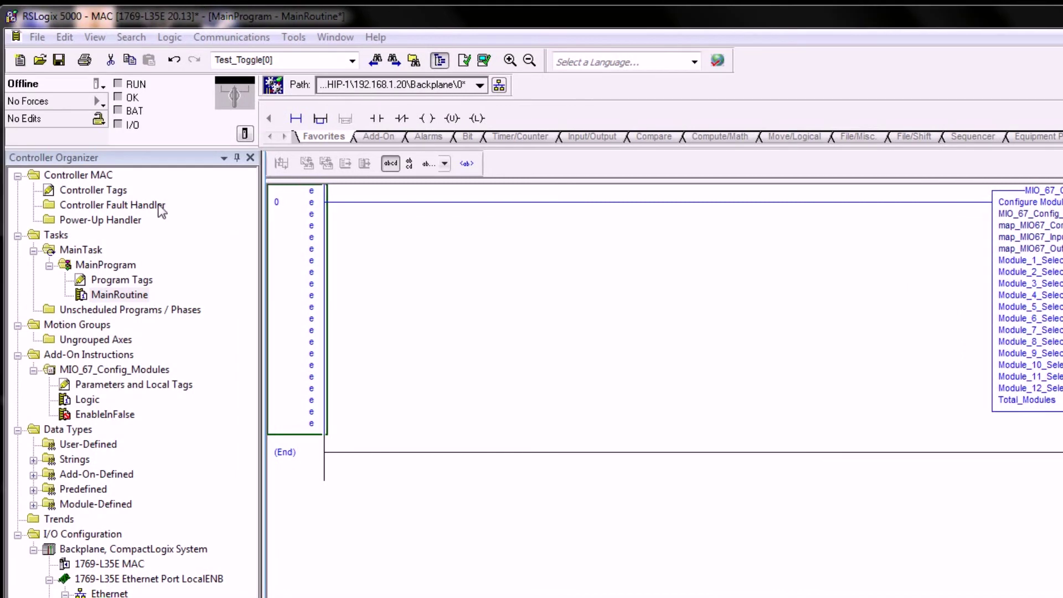
Step: Open Controller Tags and expand VALVES:C.Data to list its configuration bytes, all 0
{"action": "double_click", "coordinate": [110, 192]}
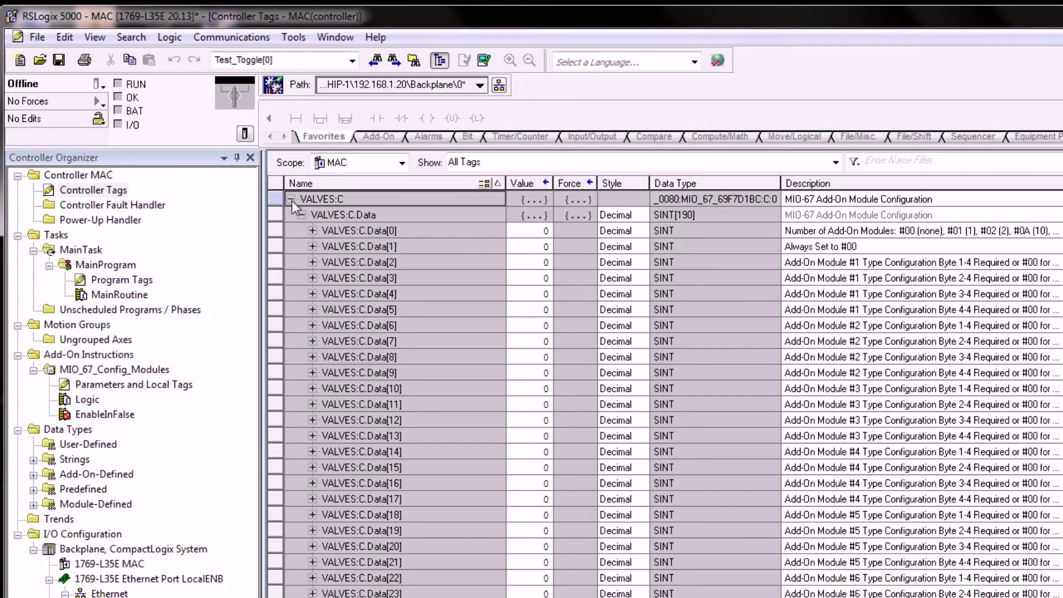
{"action": "left_click", "coordinate": [291, 200]}
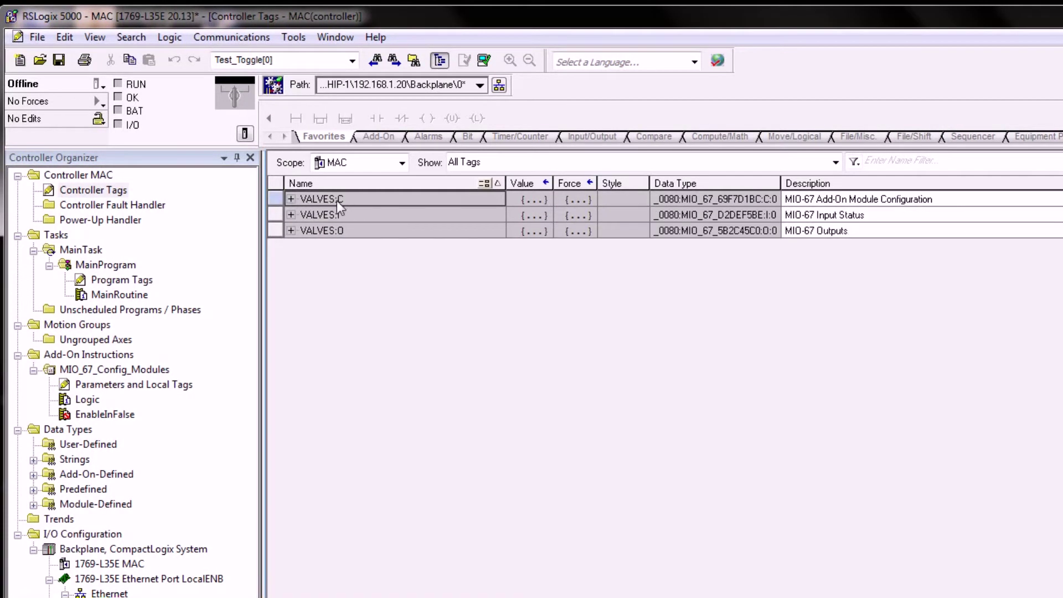
{"action": "left_click", "coordinate": [290, 199]}
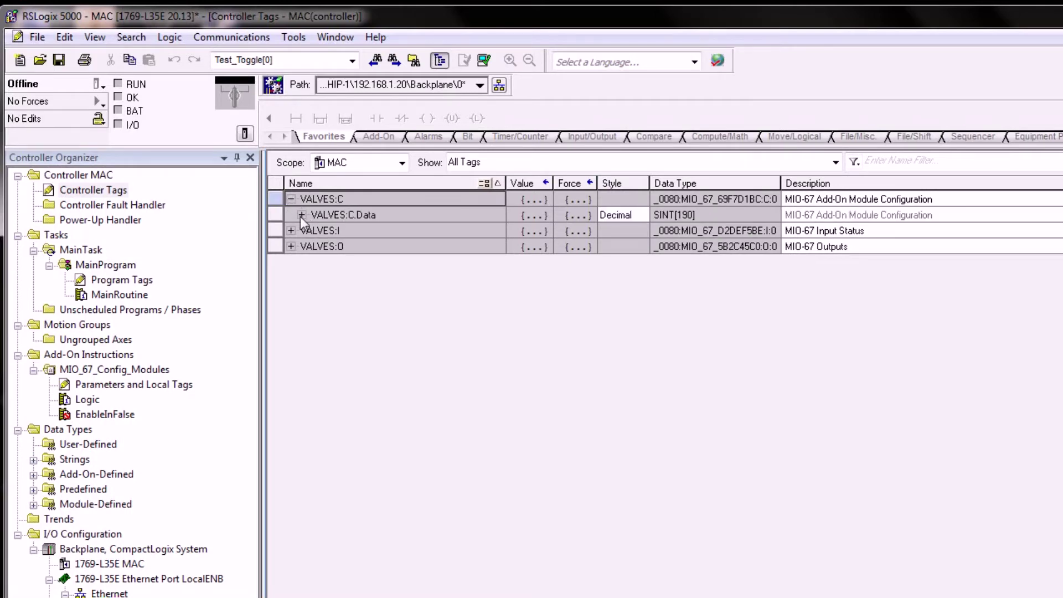
{"action": "left_click", "coordinate": [301, 215]}
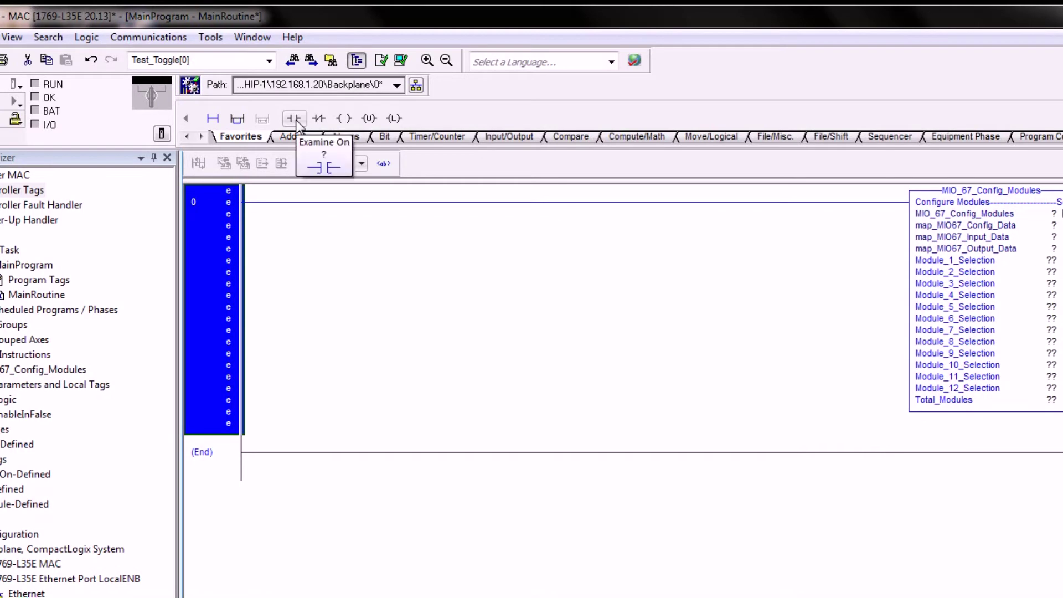
Step: Insert an Examine On contact addressed to Toggle at the start of rung 0
{"action": "left_click_drag", "start_coordinate": [294, 118], "coordinate": [244, 204]}
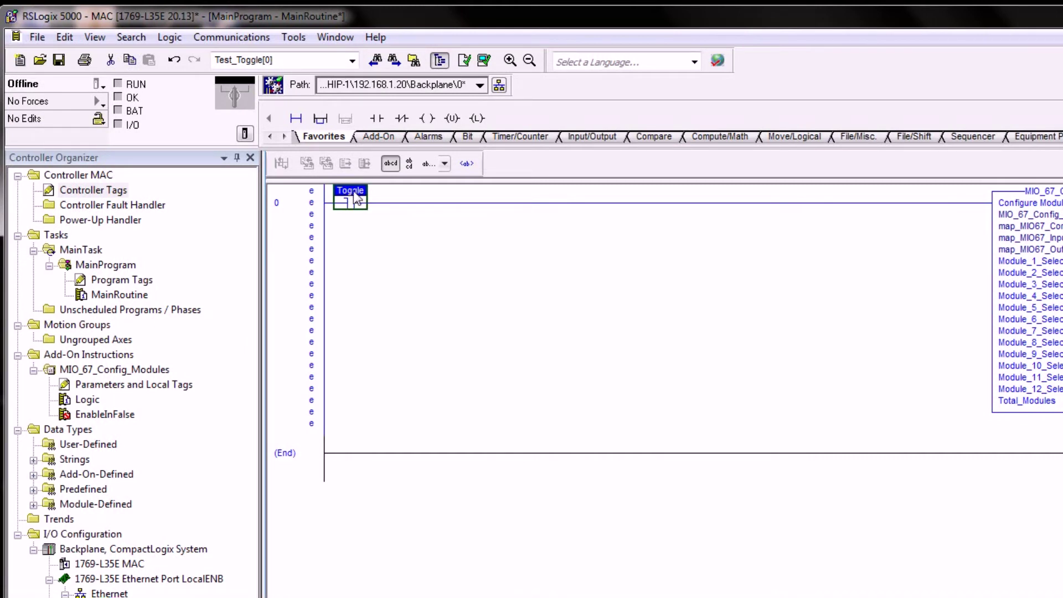
Step: Define Toggle from the contact as a new BOOL tag scoped to controller MAC
{"action": "right_click", "coordinate": [354, 192]}
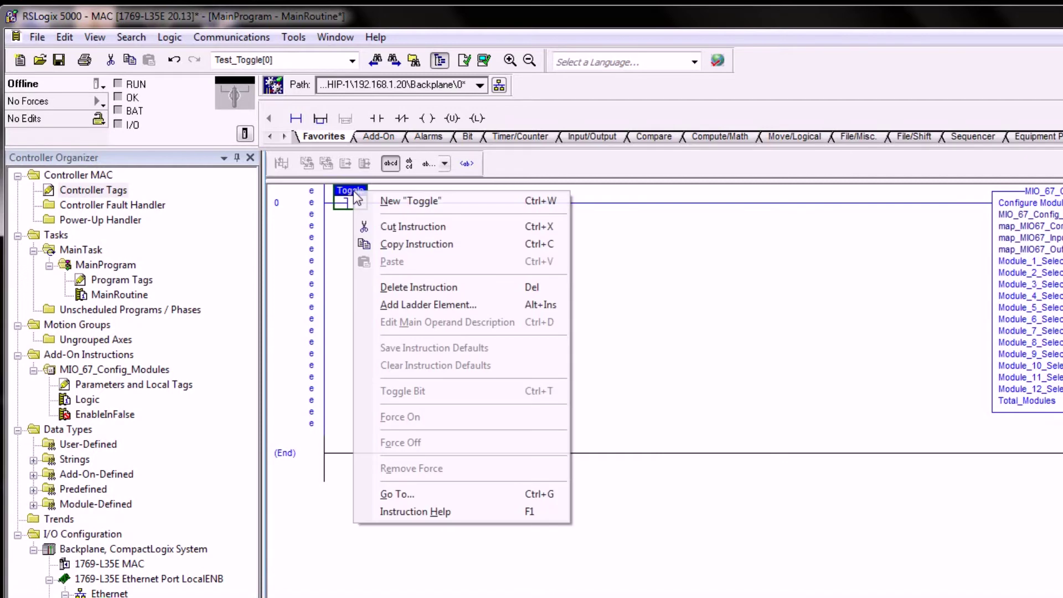
{"action": "left_click", "coordinate": [385, 204]}
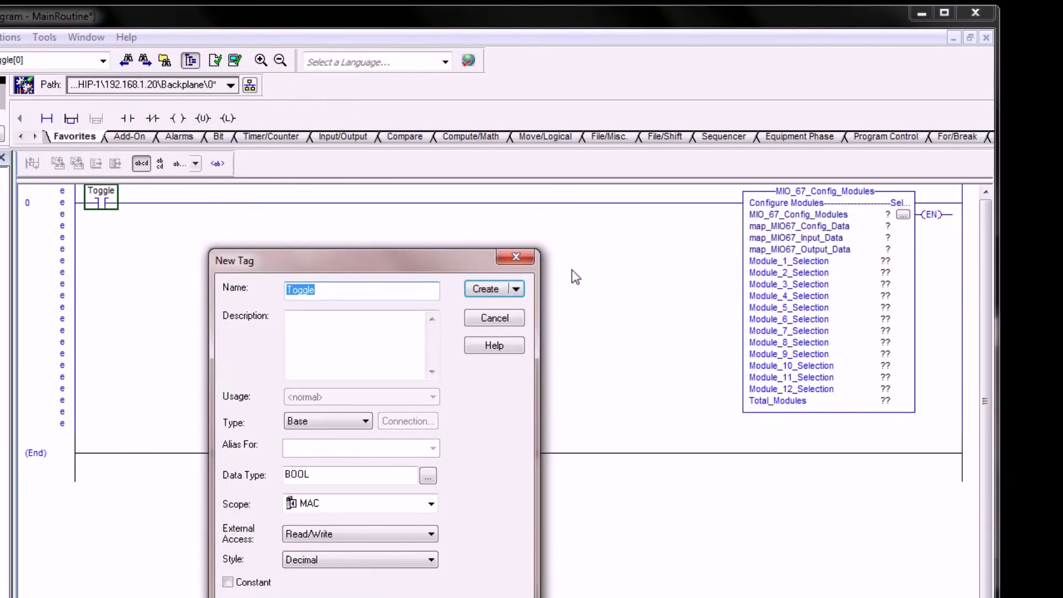
{"action": "left_click", "coordinate": [477, 288]}
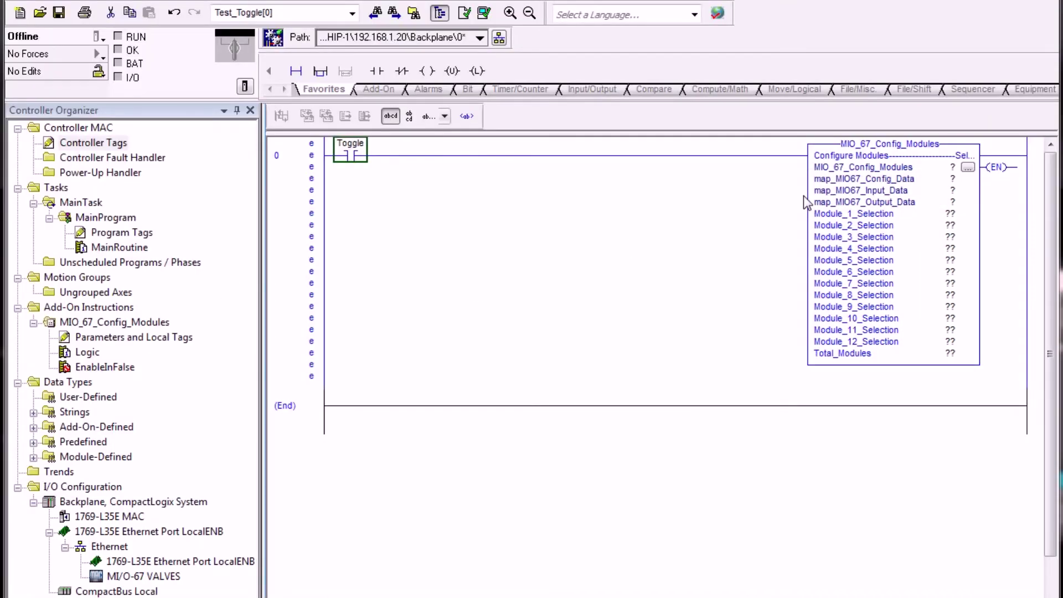
Step: Assign Station1_Config_Module_AOI as the MIO_67_Config_Modules operand of the rung 0 block
{"action": "left_click", "coordinate": [927, 168]}
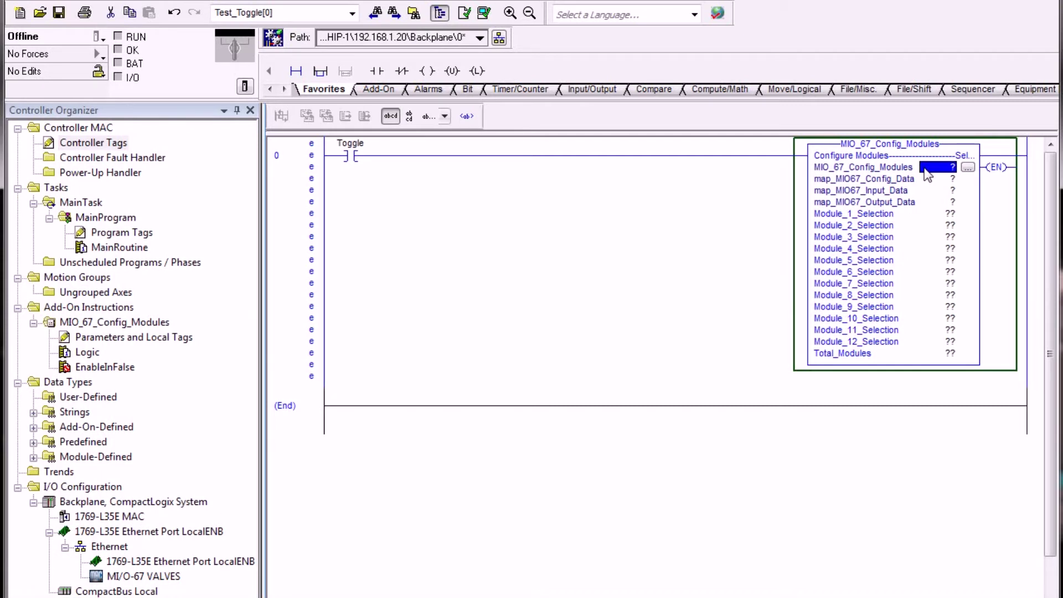
{"action": "type", "text": "Sta"}
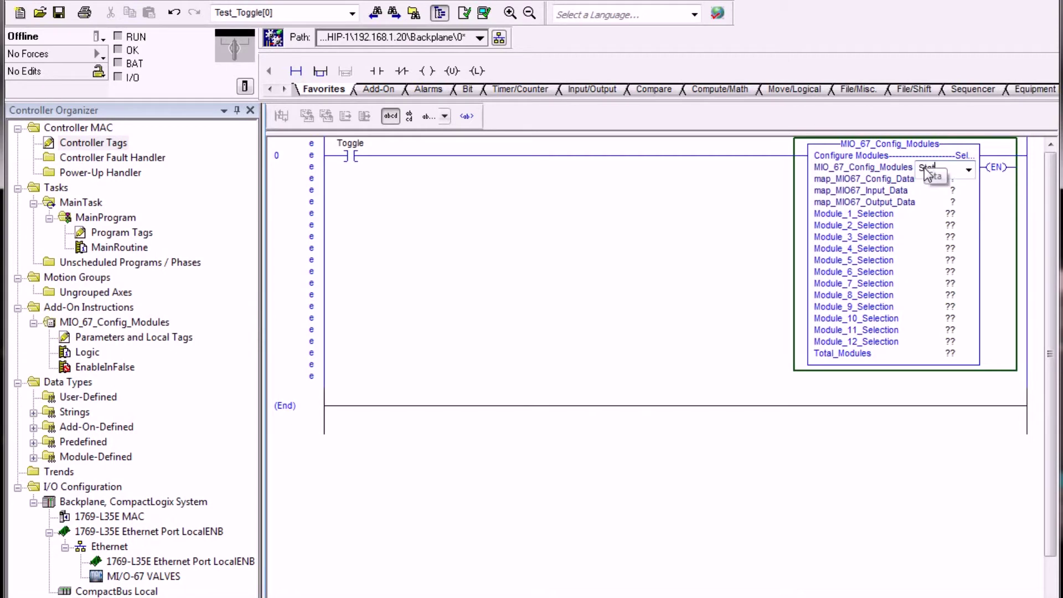
{"action": "type", "text": "tion1_Config_M"}
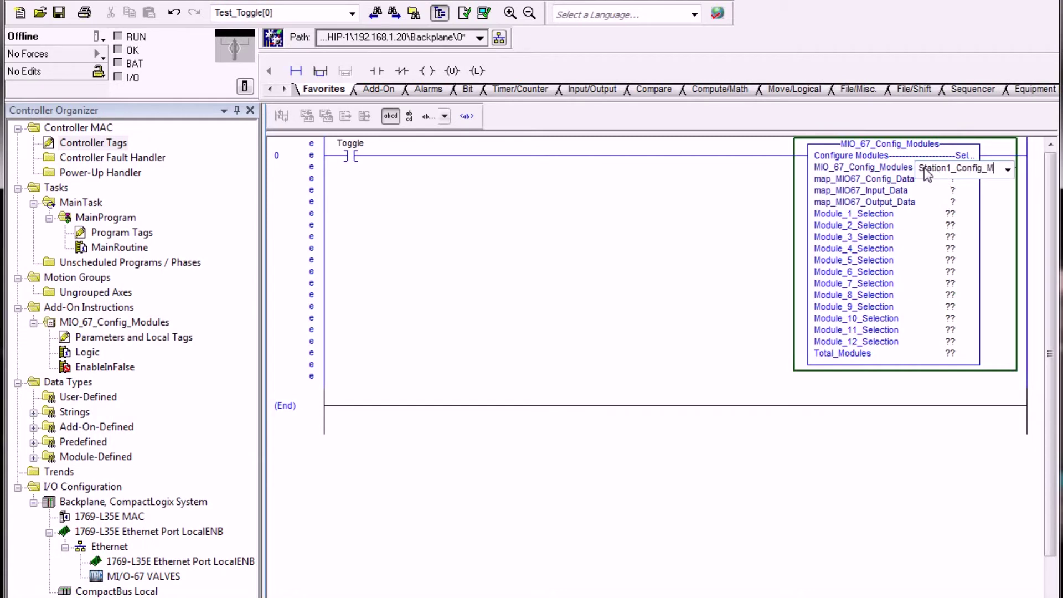
{"action": "type", "text": "odule_AOI"}
{"action": "left_click", "coordinate": [768, 192]}
{"action": "left_click", "coordinate": [856, 168]}
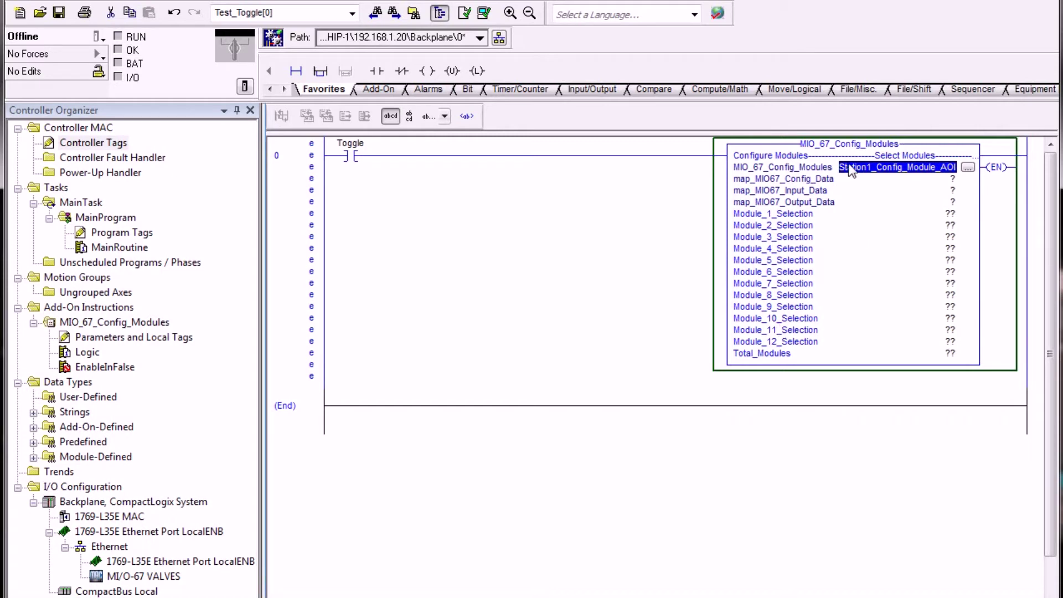
{"action": "mouse_move", "coordinate": [850, 178]}
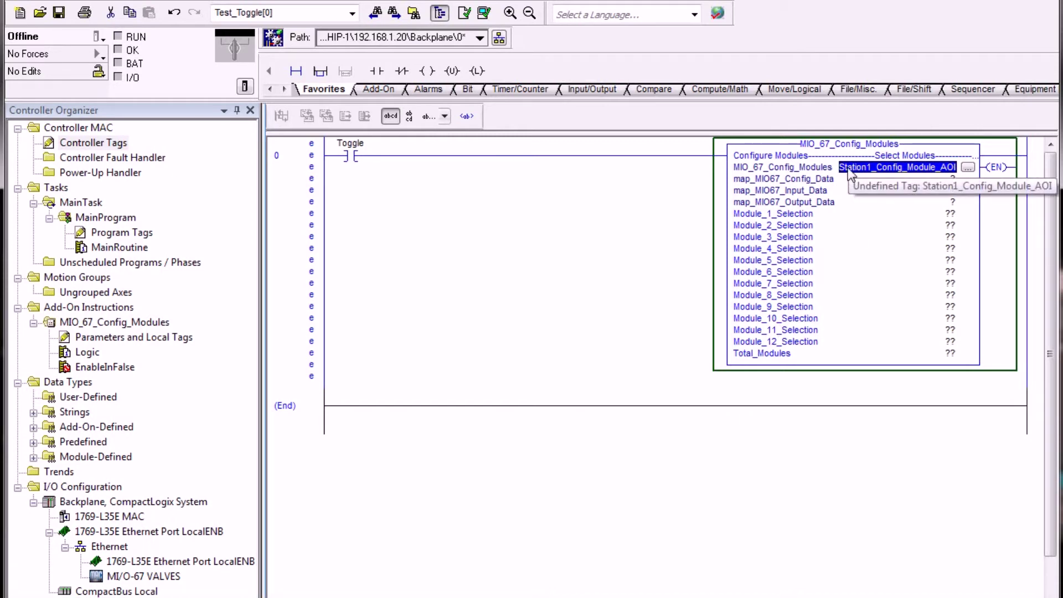
Step: Create Station1_Config_Module_AOI as a new MIO_67_Config_Modules tag from the operand's context menu
{"action": "right_click", "coordinate": [851, 176]}
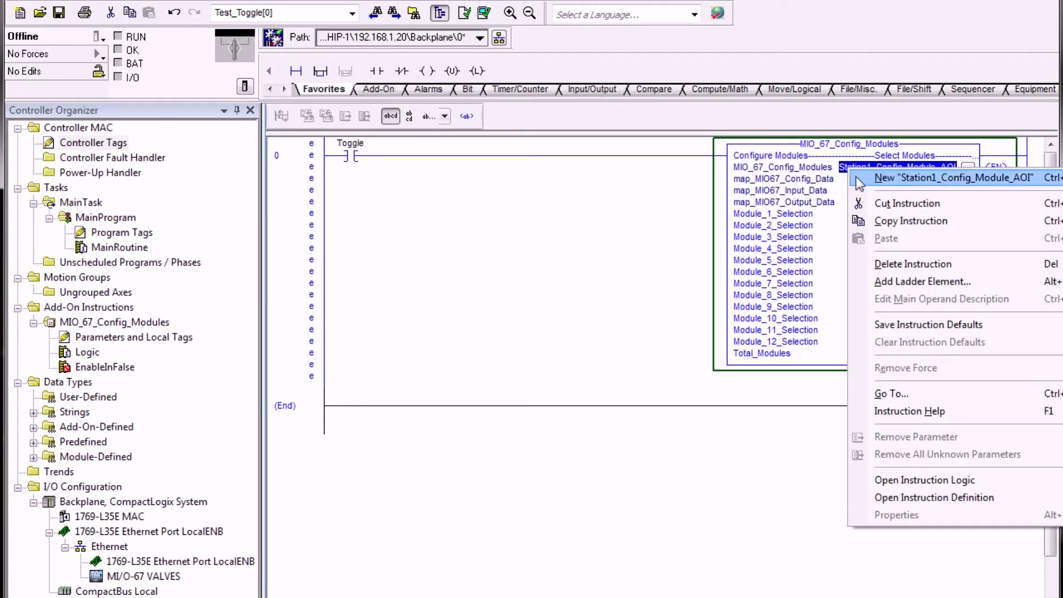
{"action": "left_click", "coordinate": [856, 178]}
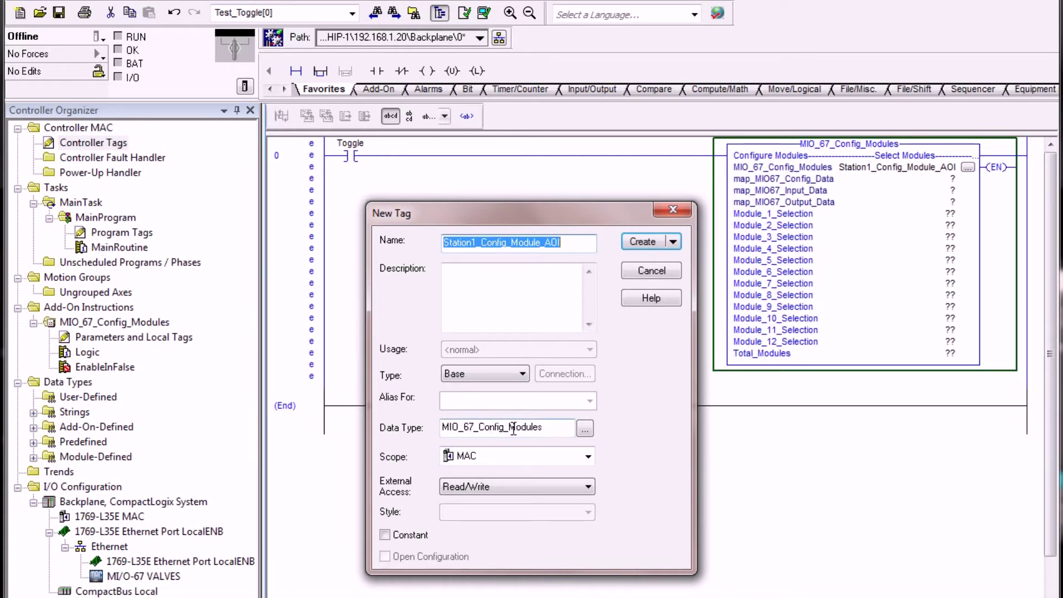
{"action": "left_click", "coordinate": [643, 241]}
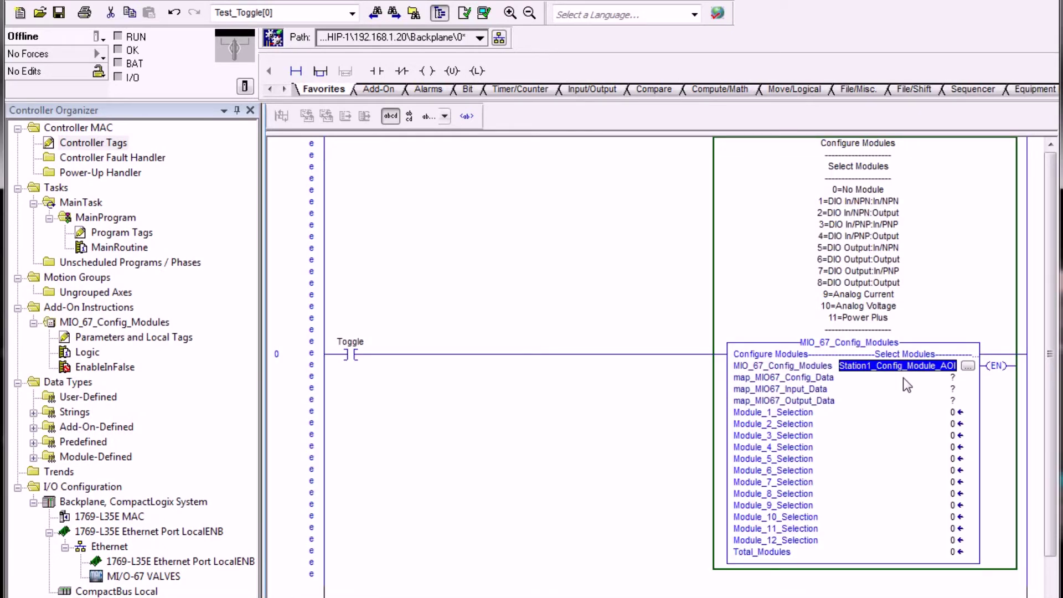
Step: Set map_MIO67_Config_Data to VALVES:C.Data using the tag browser
{"action": "left_click", "coordinate": [903, 378]}
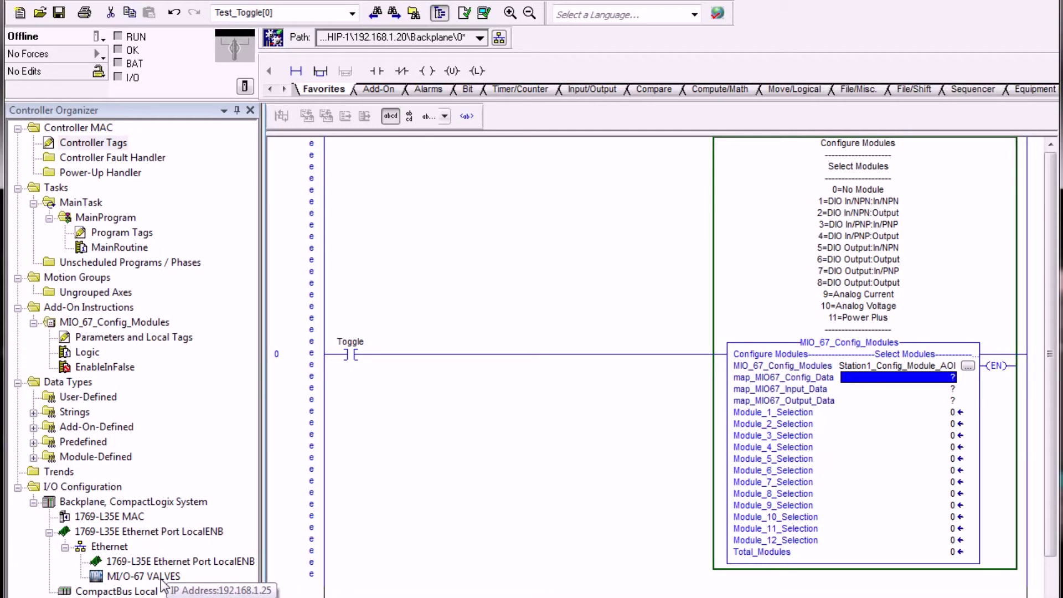
{"action": "type", "text": "valves"}
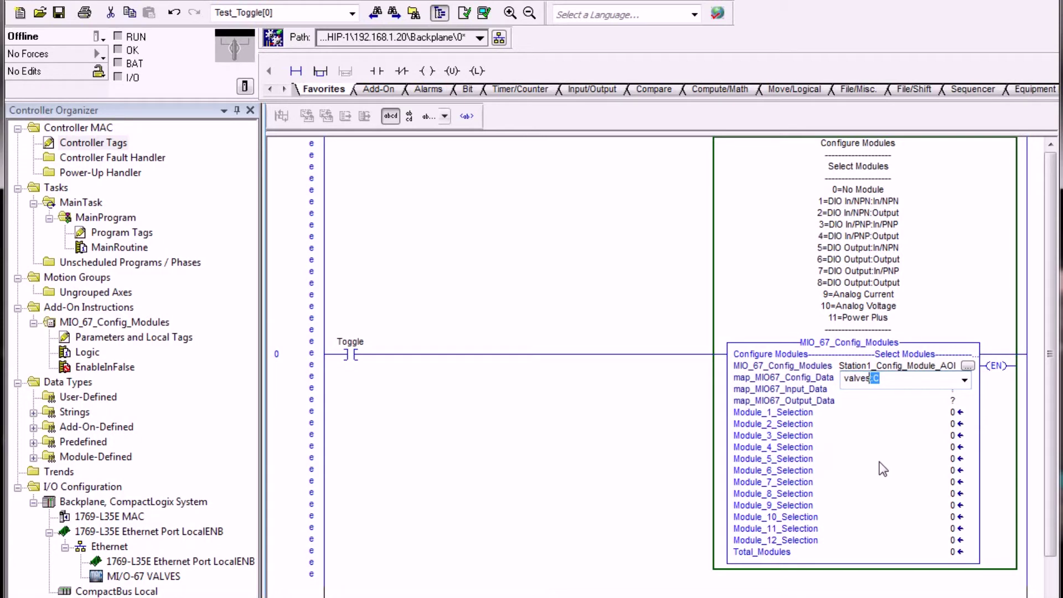
{"action": "type", "text": ":"}
{"action": "left_click", "coordinate": [966, 384]}
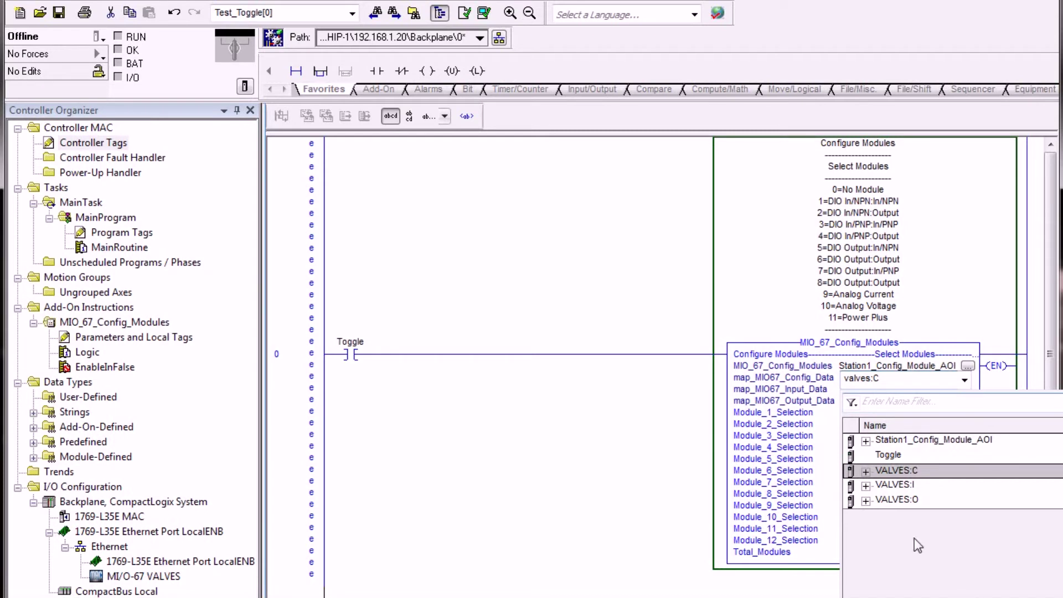
{"action": "left_click", "coordinate": [866, 500]}
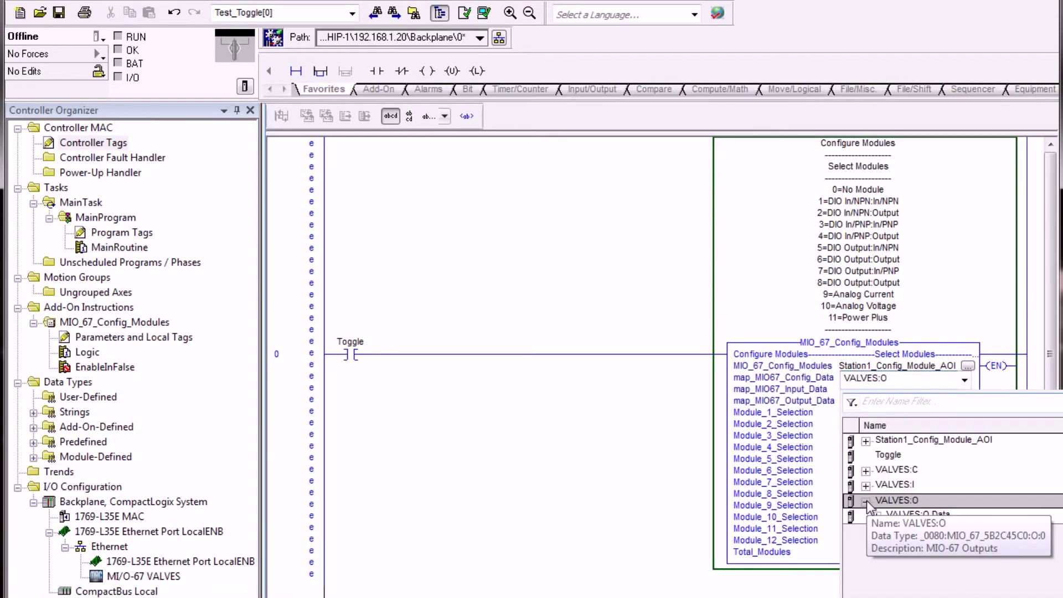
{"action": "double_click", "coordinate": [921, 469]}
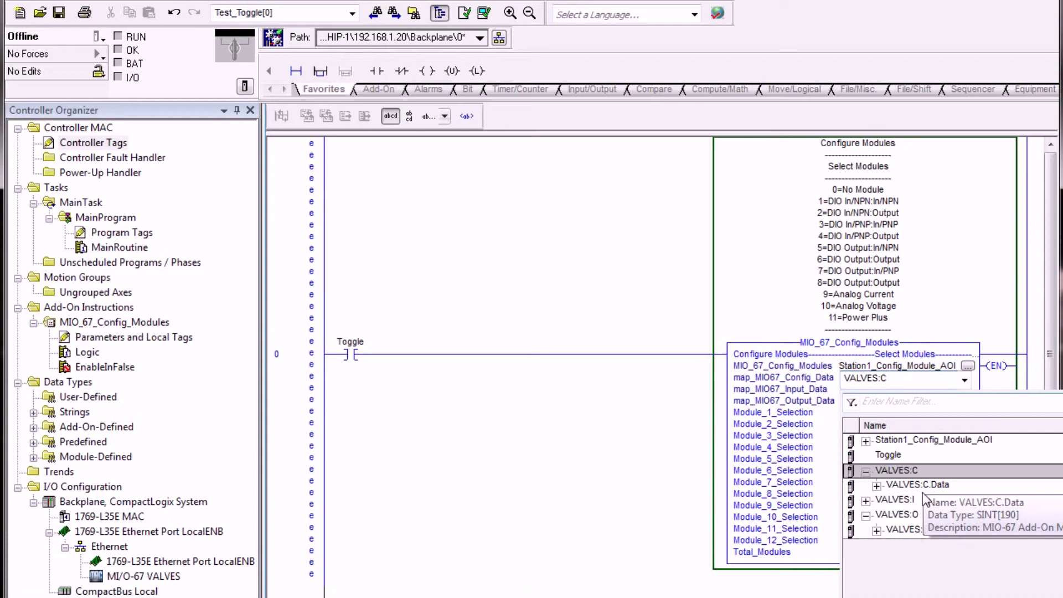
{"action": "left_click", "coordinate": [922, 488]}
{"action": "double_click", "coordinate": [924, 487]}
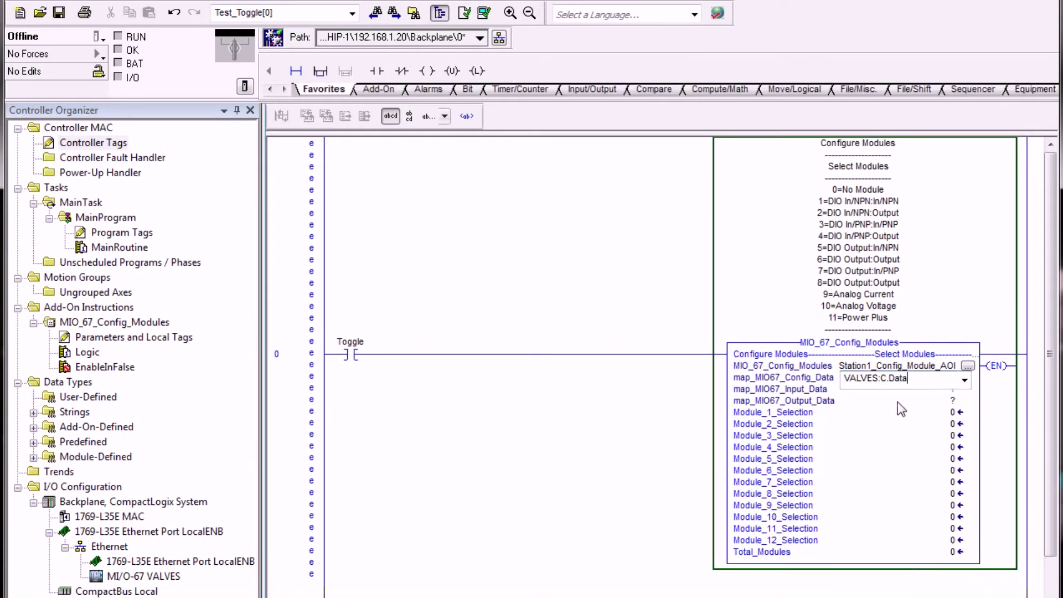
Step: Set map_MIO67_Input_Data to VALVES:I.Data and copy it onto the output data operand
{"action": "left_click", "coordinate": [899, 390]}
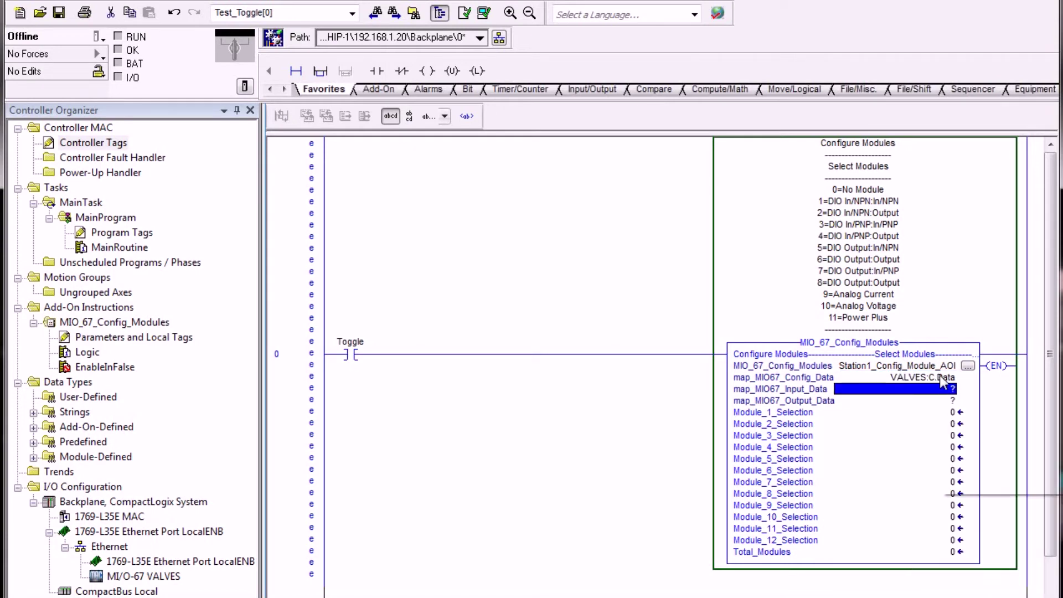
{"action": "left_click_drag", "start_coordinate": [929, 377], "coordinate": [949, 389]}
{"action": "double_click", "coordinate": [941, 390]}
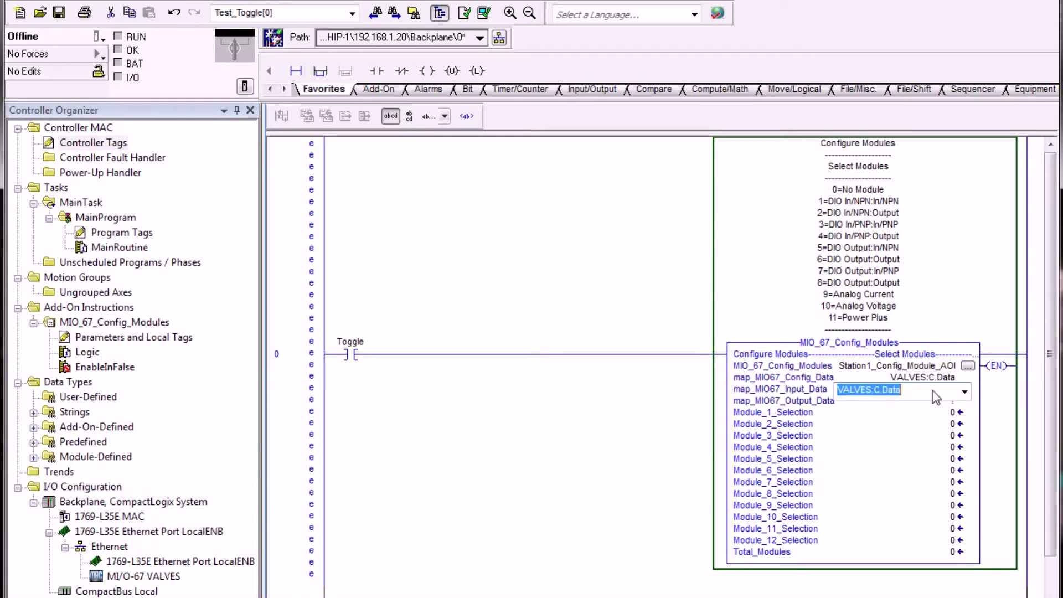
{"action": "left_click", "coordinate": [880, 389]}
{"action": "key", "text": "BackSpace"}
{"action": "key", "text": "shift+End"}
{"action": "type", "text": "I.Data"}
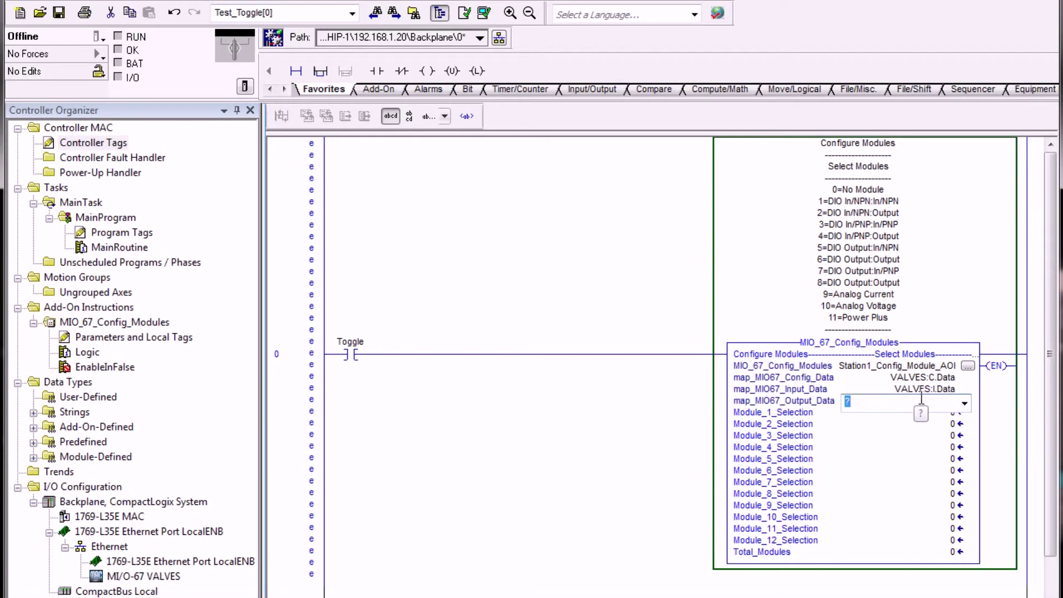
{"action": "key", "text": "Return"}
{"action": "mouse_move", "coordinate": [949, 394]}
{"action": "left_mouse_down"}
{"action": "mouse_move", "coordinate": [968, 398]}
{"action": "mouse_move", "coordinate": [930, 403]}
{"action": "left_mouse_up"}
{"action": "double_click", "coordinate": [931, 407]}
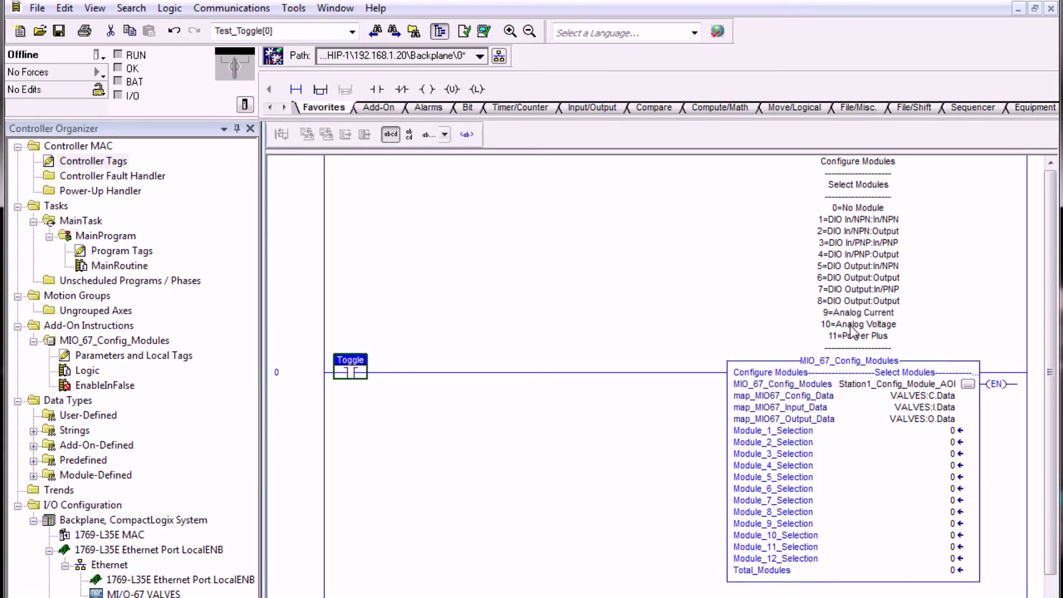
Step: Enter Module_1 through Module_4 selections as 10, 9, 11 and 4 in the block
{"action": "left_click", "coordinate": [893, 432]}
{"action": "double_click", "coordinate": [893, 433]}
{"action": "key", "text": "Down"}
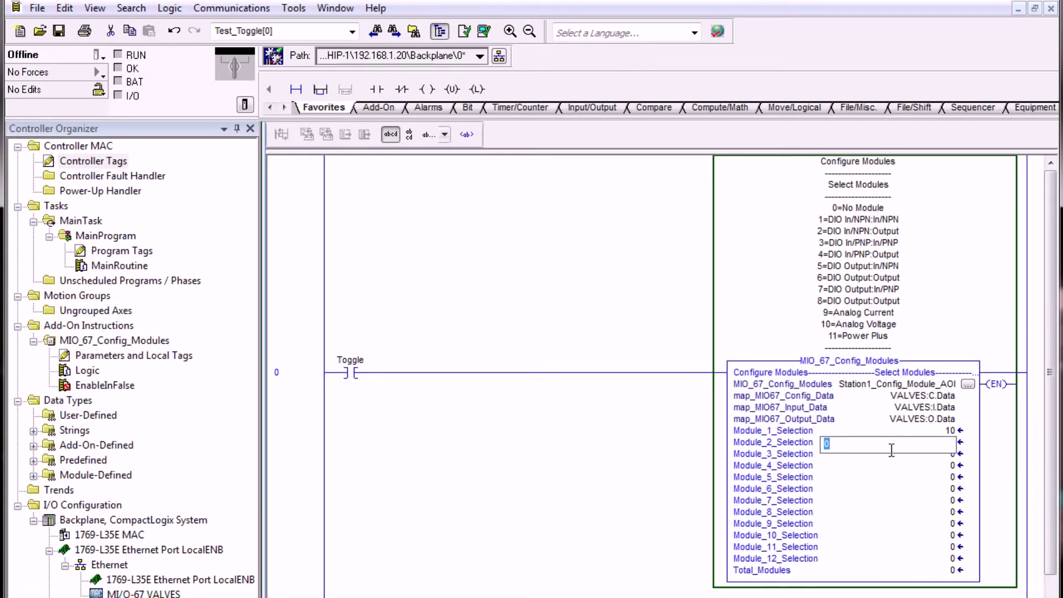
{"action": "type", "text": "9"}
{"action": "key", "text": "Return"}
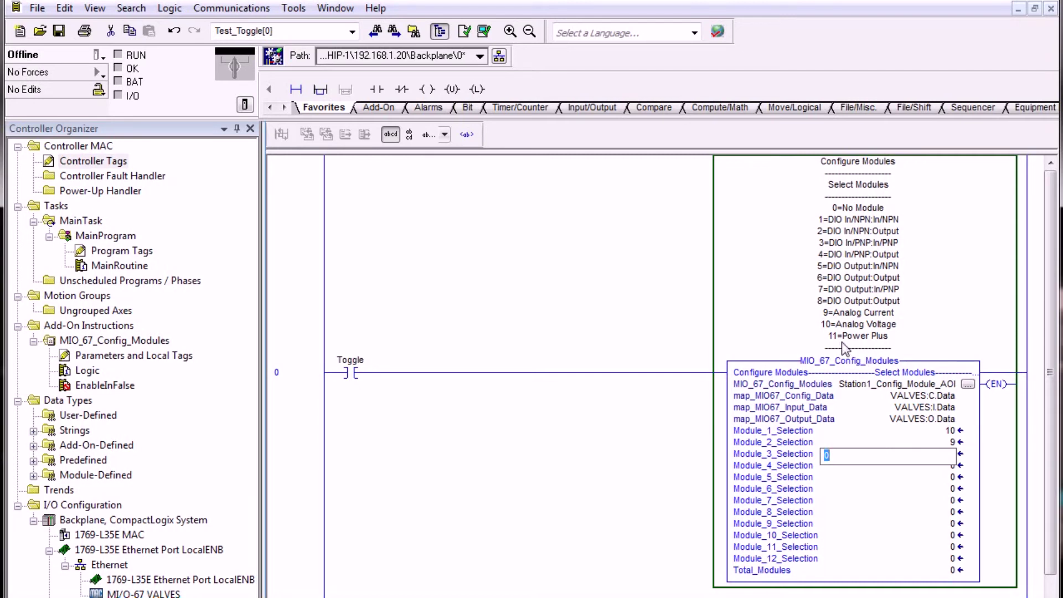
{"action": "type", "text": "11"}
{"action": "key", "text": "Return"}
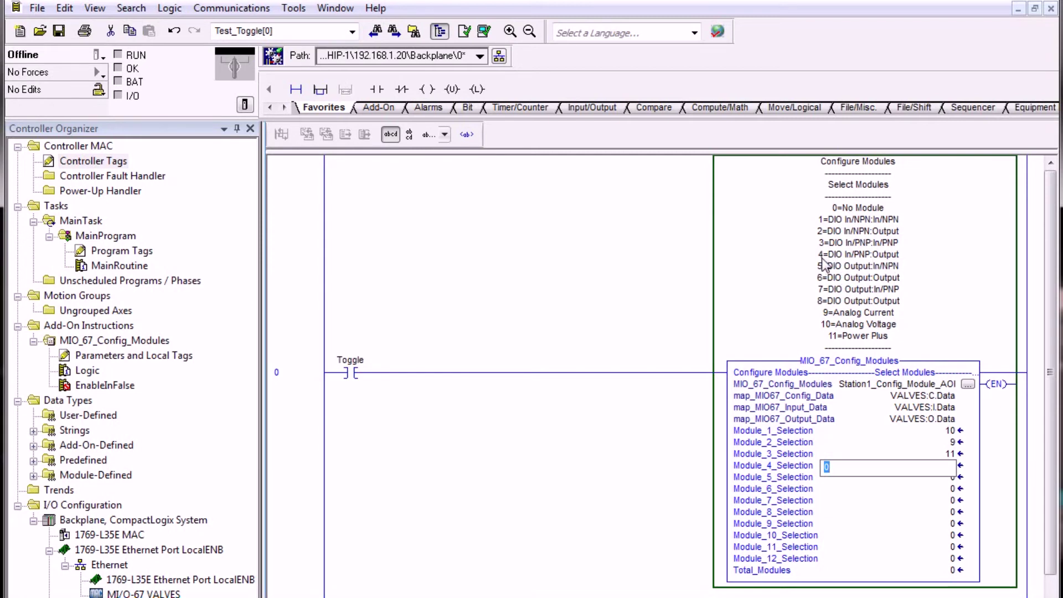
{"action": "type", "text": "4"}
{"action": "key", "text": "Return"}
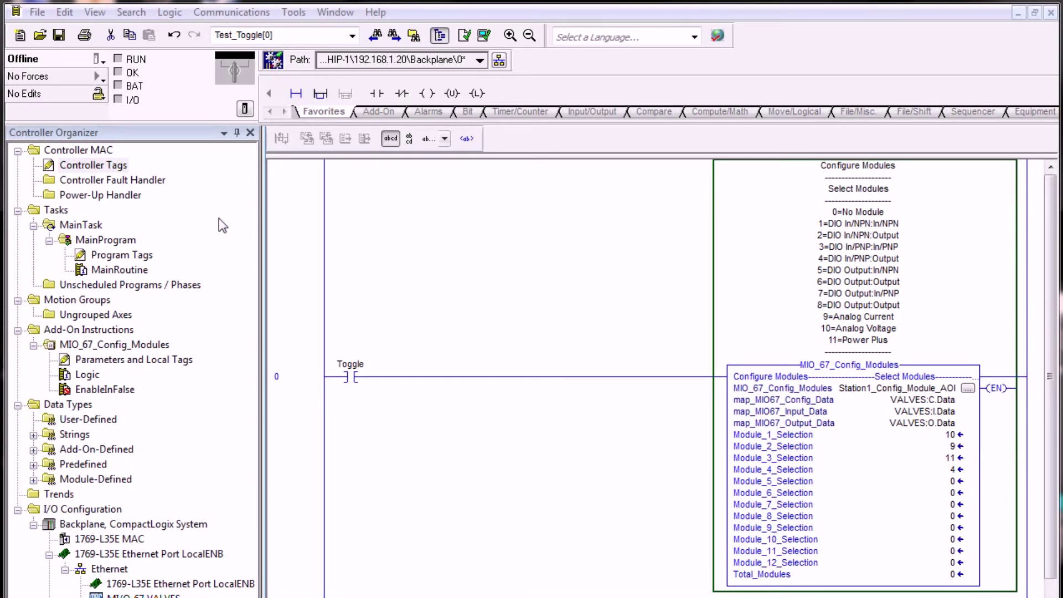
{"action": "left_click", "coordinate": [293, 13]}
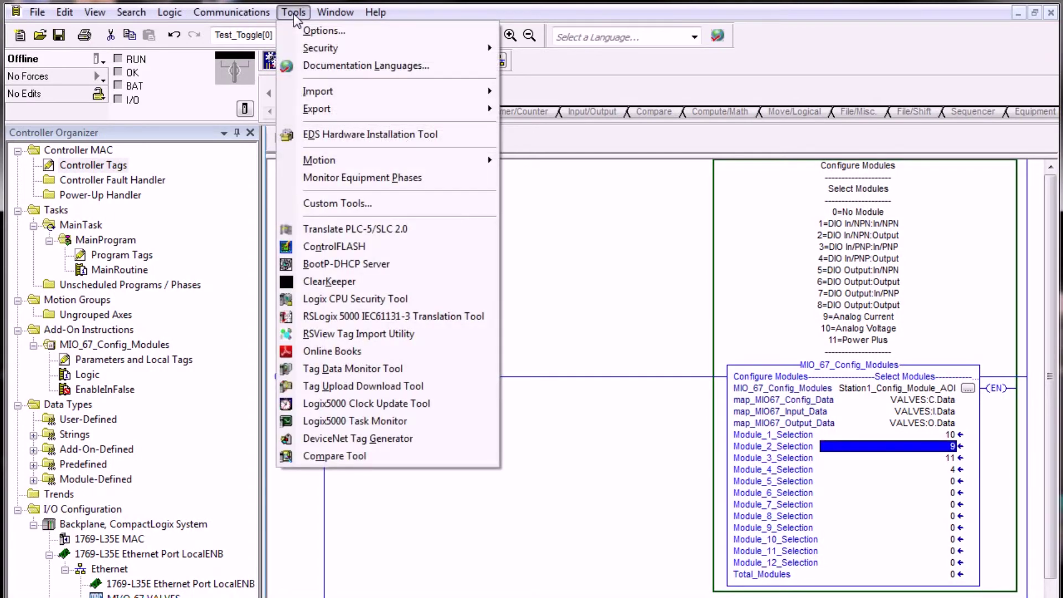
Step: Download the project via Communications > Download and return the controller to Remote Run
{"action": "mouse_move", "coordinate": [241, 15]}
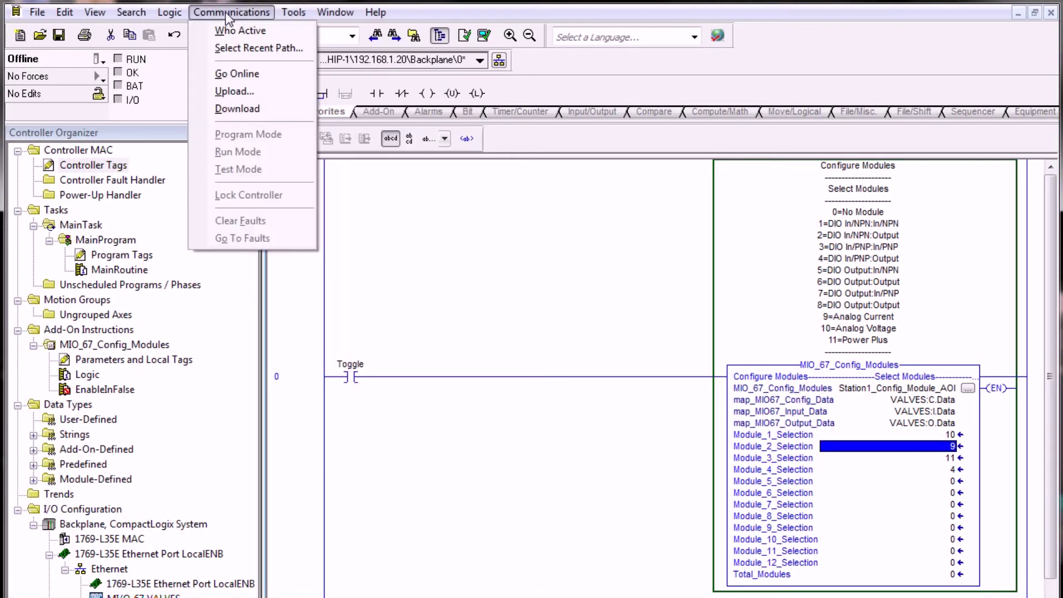
{"action": "left_click", "coordinate": [235, 110]}
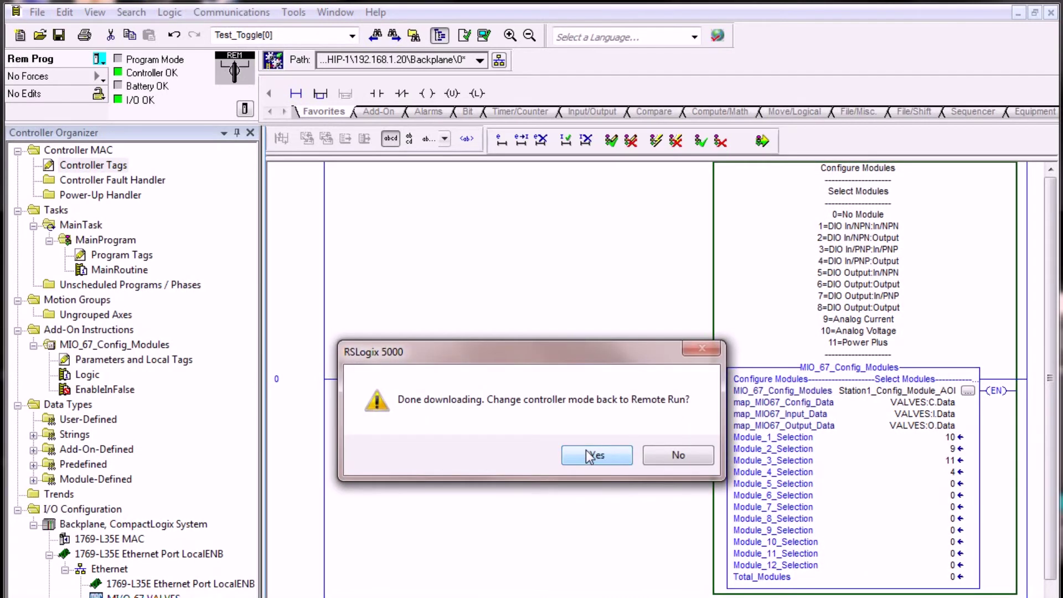
{"action": "left_click", "coordinate": [589, 456]}
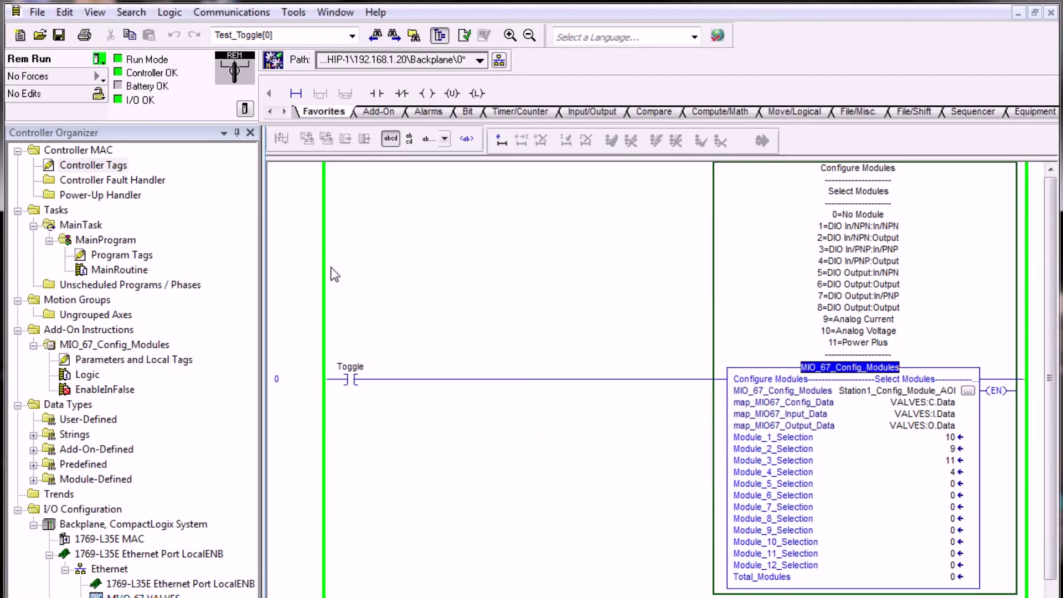
Step: Show Controller Tags with VALVES:C.Data expanded and the Data Type and Name columns narrowed
{"action": "double_click", "coordinate": [114, 168]}
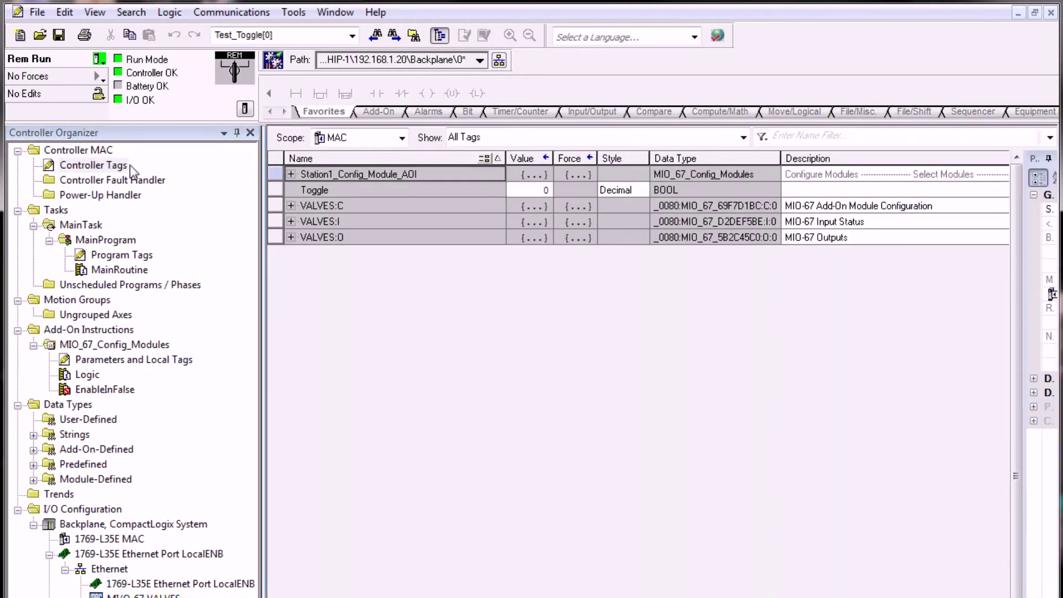
{"action": "left_click", "coordinate": [288, 206]}
{"action": "left_click", "coordinate": [300, 220]}
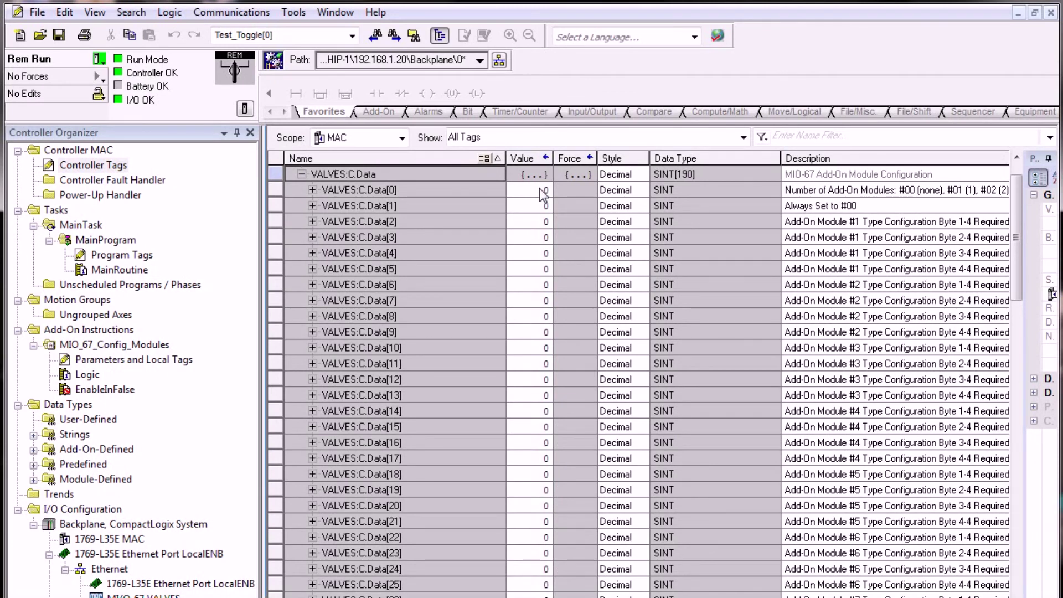
{"action": "left_click_drag", "start_coordinate": [780, 158], "coordinate": [706, 158]}
{"action": "left_click_drag", "start_coordinate": [502, 159], "coordinate": [422, 159]}
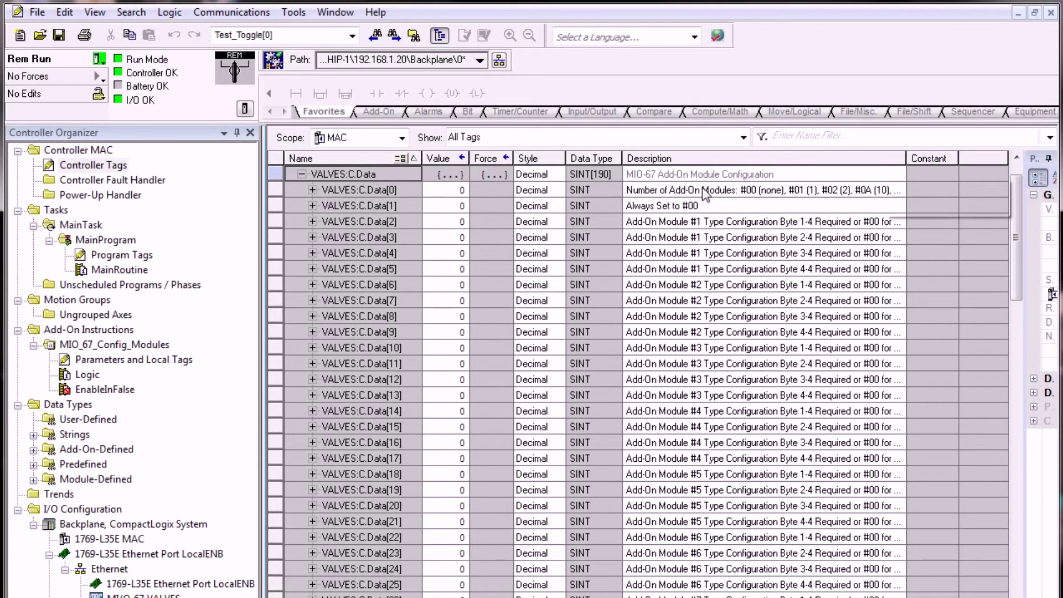
Step: In MainRoutine, toggle the Toggle contact's bit on, then back off
{"action": "double_click", "coordinate": [132, 271]}
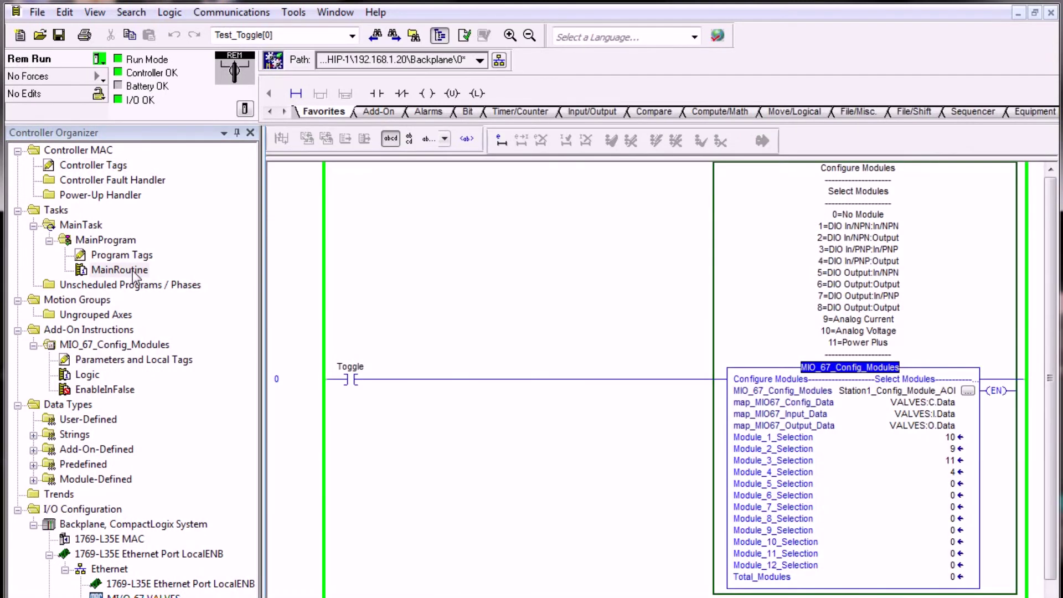
{"action": "left_click", "coordinate": [348, 380]}
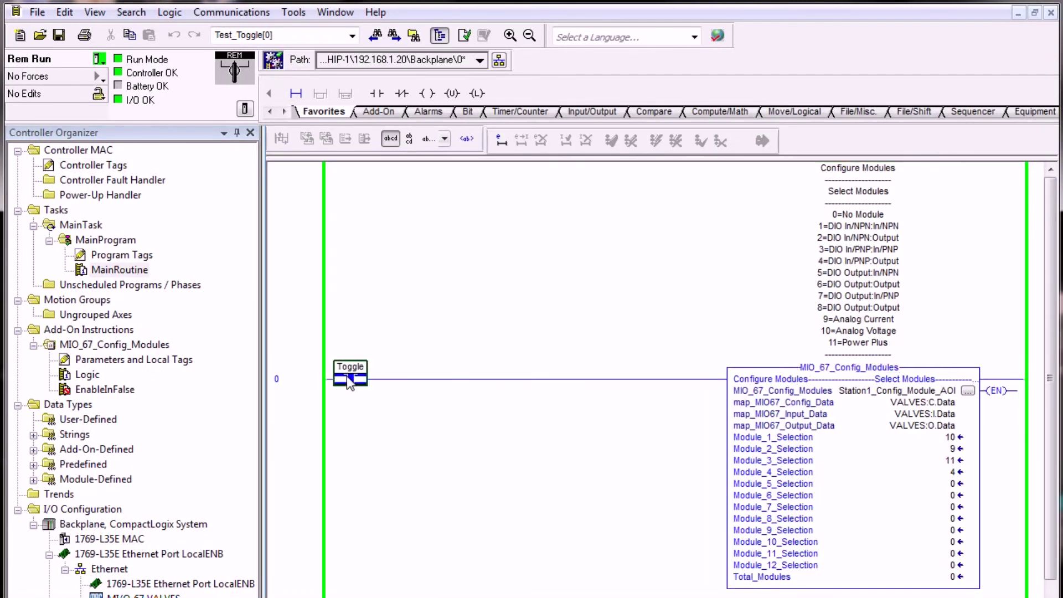
{"action": "right_click", "coordinate": [347, 377]}
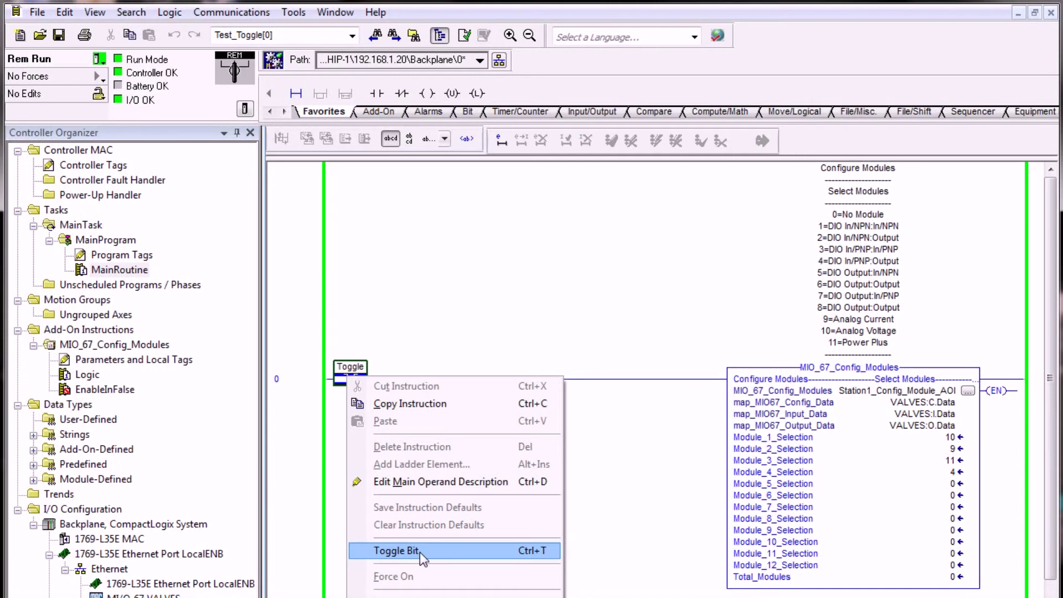
{"action": "left_click", "coordinate": [530, 553]}
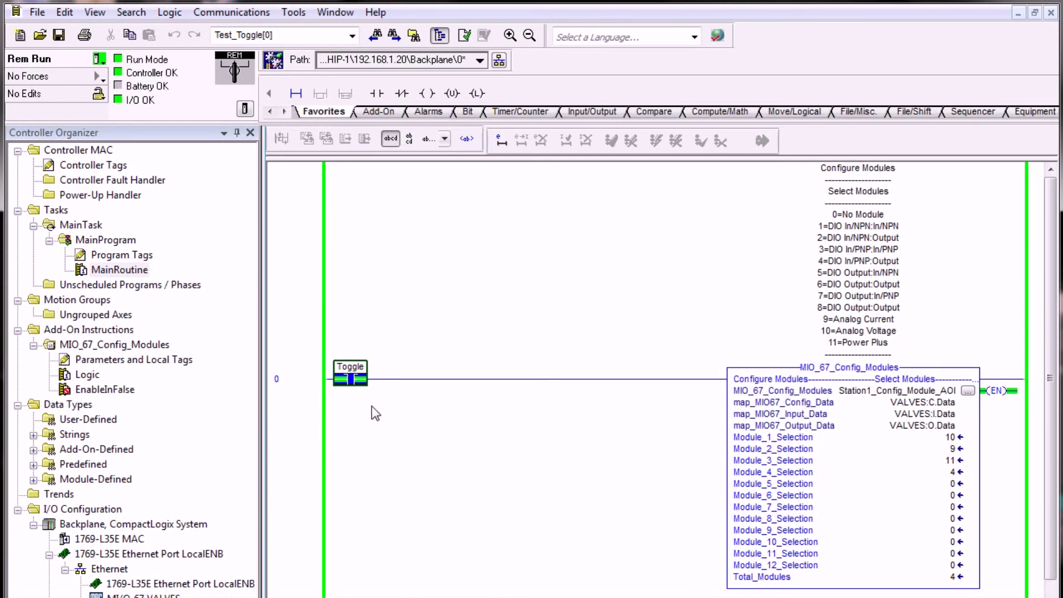
{"action": "right_click", "coordinate": [354, 379]}
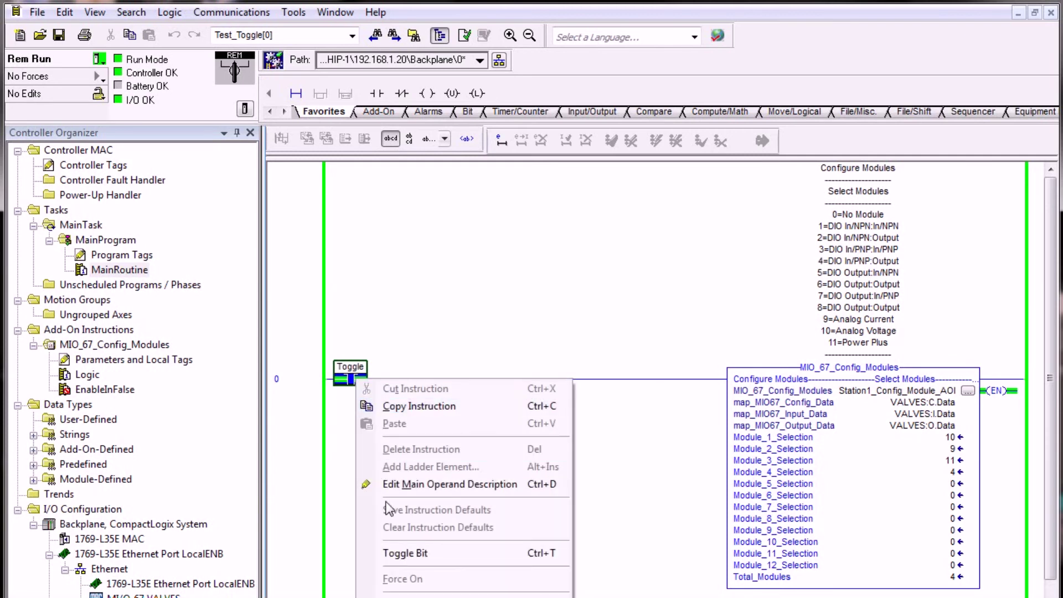
{"action": "left_click", "coordinate": [395, 552]}
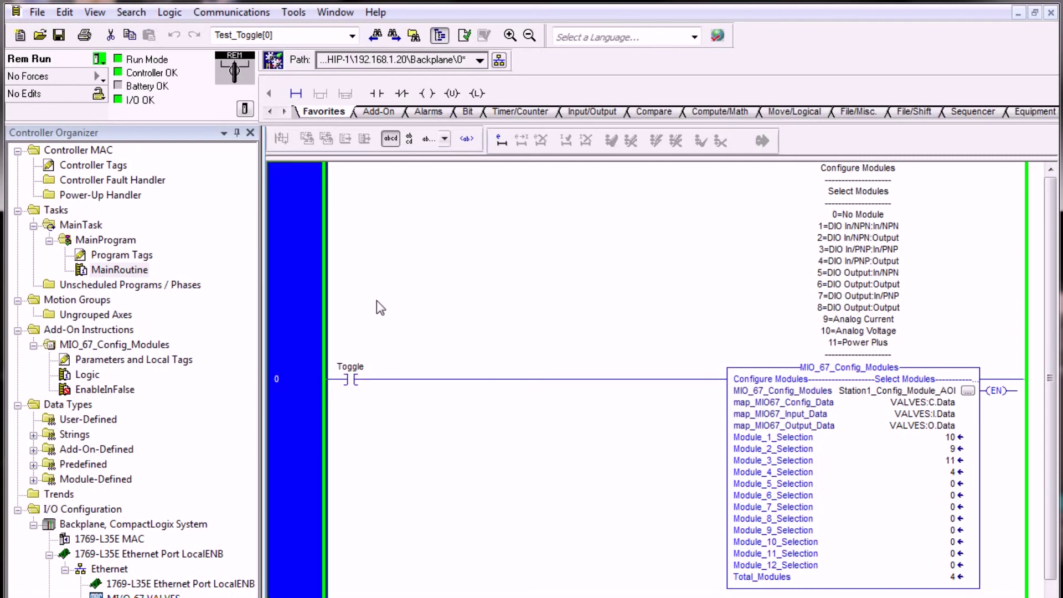
Step: Set VALVES:C.Data's Style to Hex in Controller Tags, then reopen MainRoutine
{"action": "double_click", "coordinate": [117, 166]}
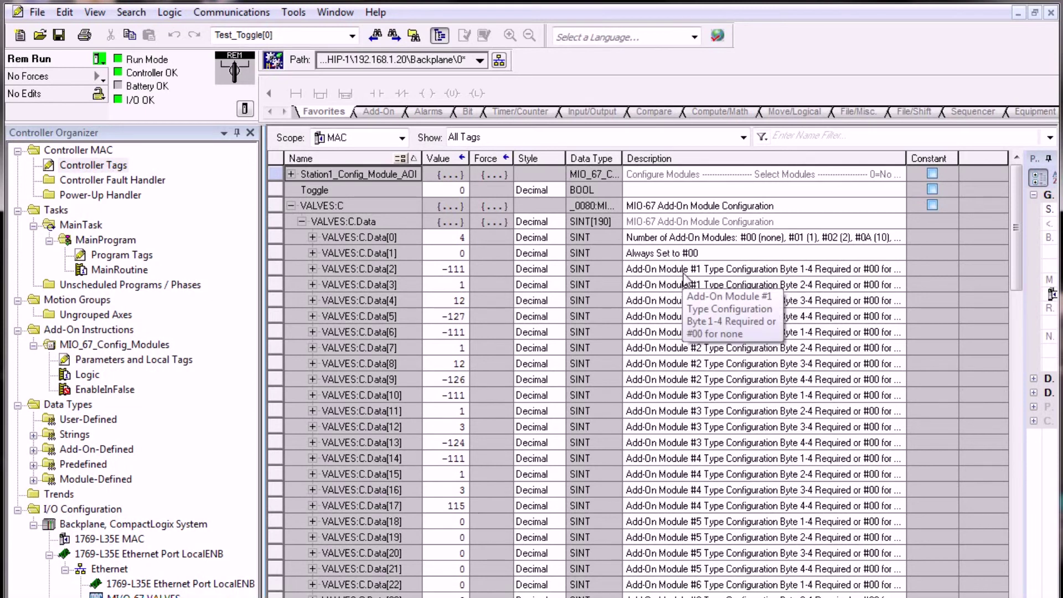
{"action": "left_click", "coordinate": [559, 222]}
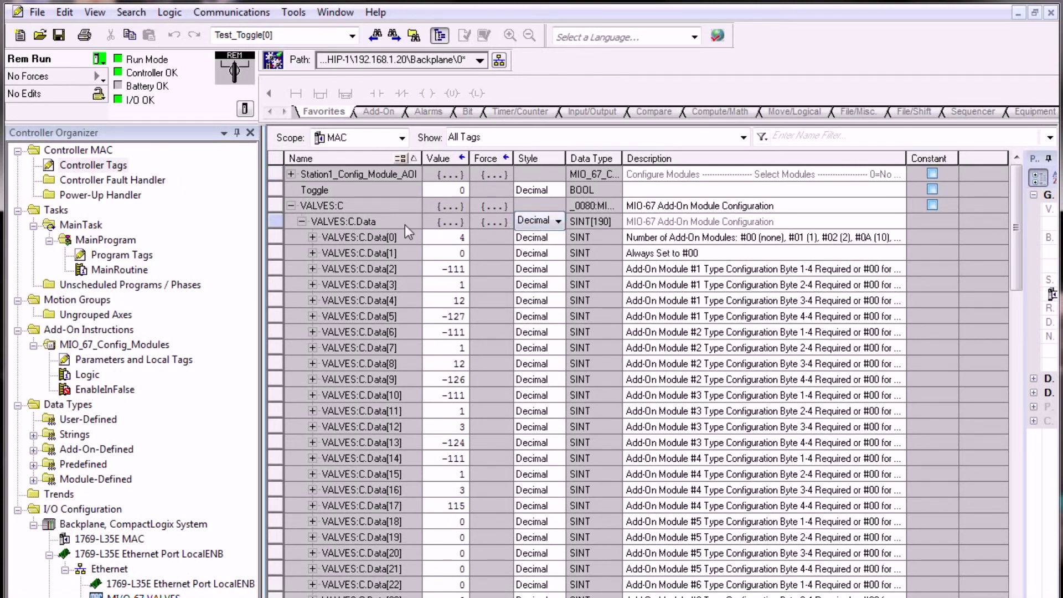
{"action": "left_click", "coordinate": [558, 221]}
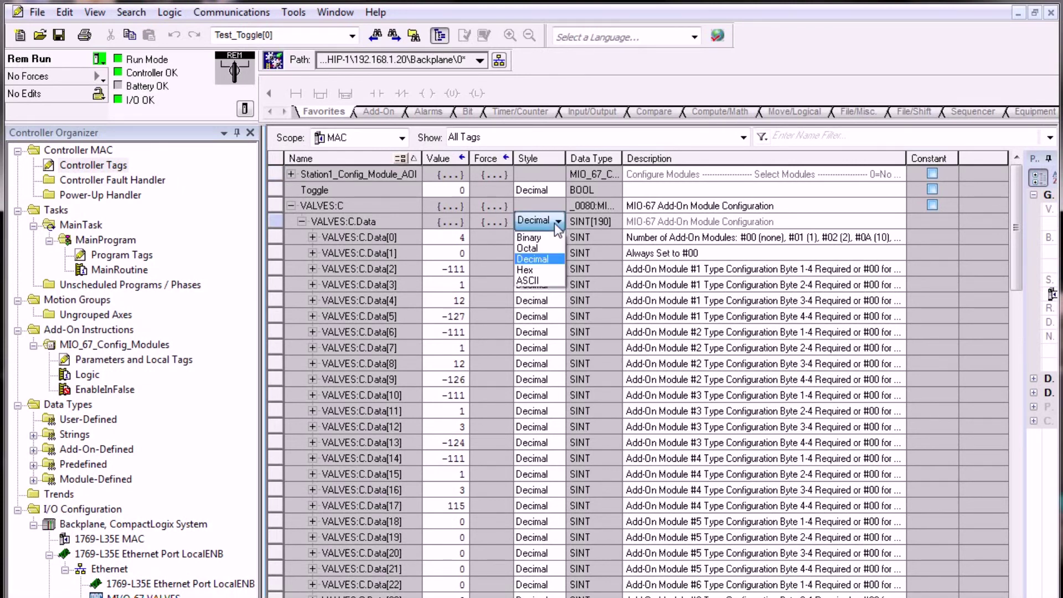
{"action": "left_click", "coordinate": [539, 270]}
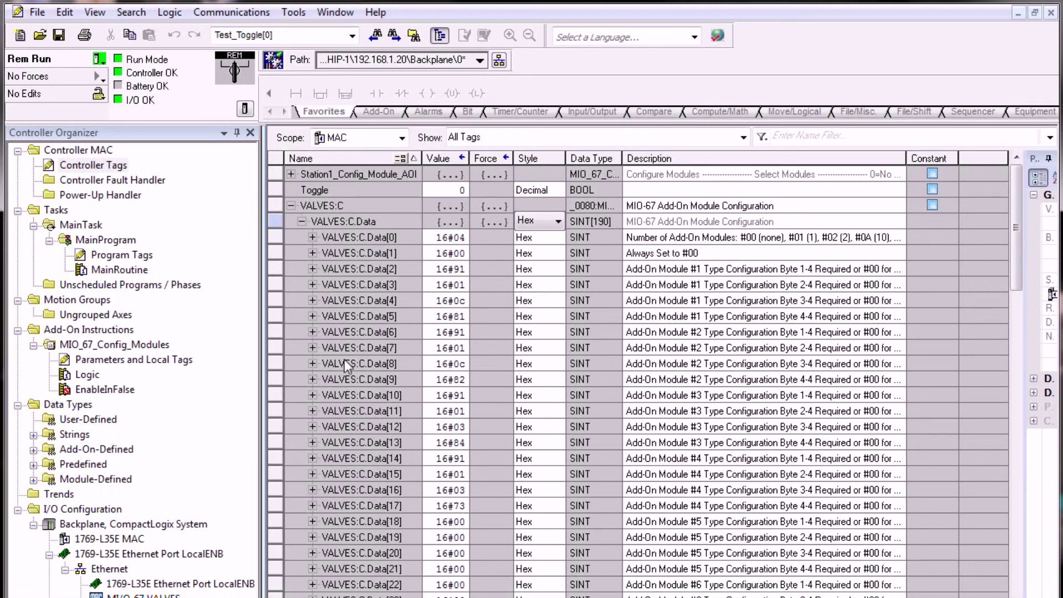
{"action": "double_click", "coordinate": [137, 271]}
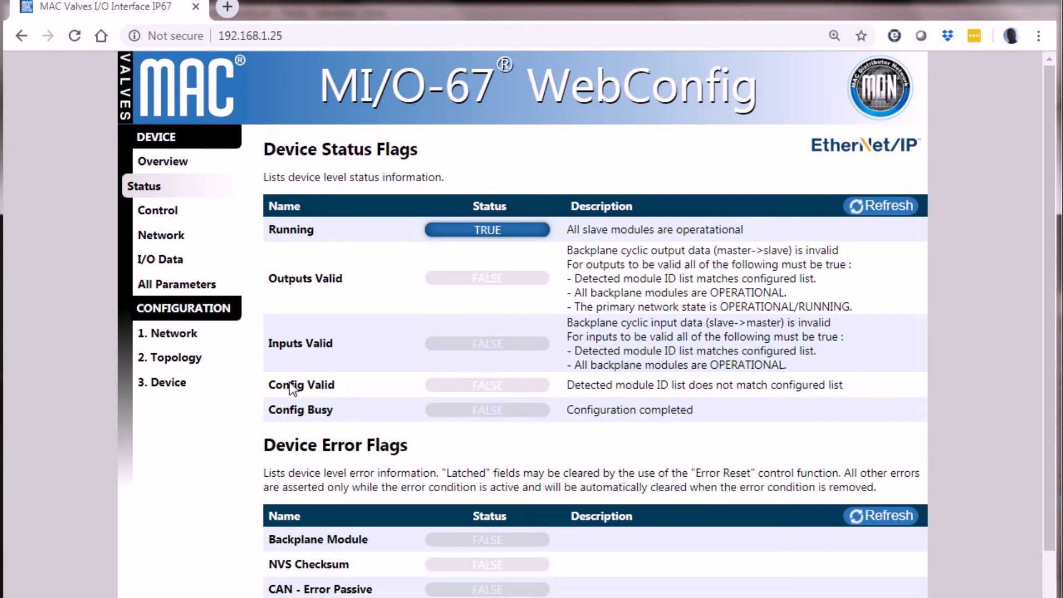
Step: Refresh WebConfig's Device Status Flags to confirm outputs, inputs and config are TRUE
{"action": "left_click", "coordinate": [984, 6]}
{"action": "left_click", "coordinate": [887, 211]}
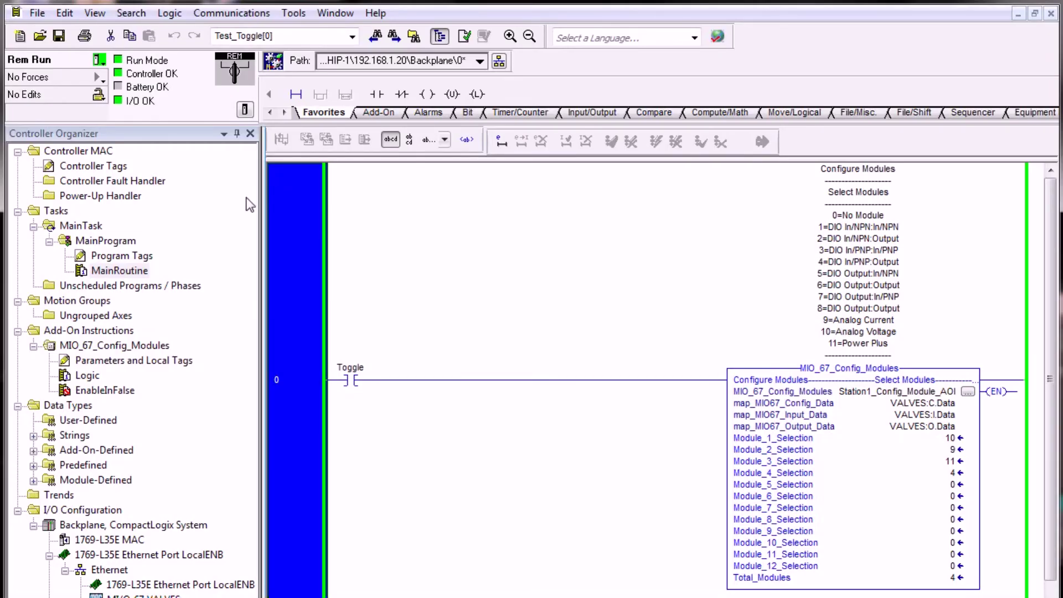
Step: In Controller Tags, collapse VALVES:C and expand VALVES:O.Data to show the solenoid output bytes
{"action": "double_click", "coordinate": [120, 170]}
{"action": "left_click", "coordinate": [290, 208]}
{"action": "left_click", "coordinate": [290, 207]}
{"action": "left_click", "coordinate": [291, 238]}
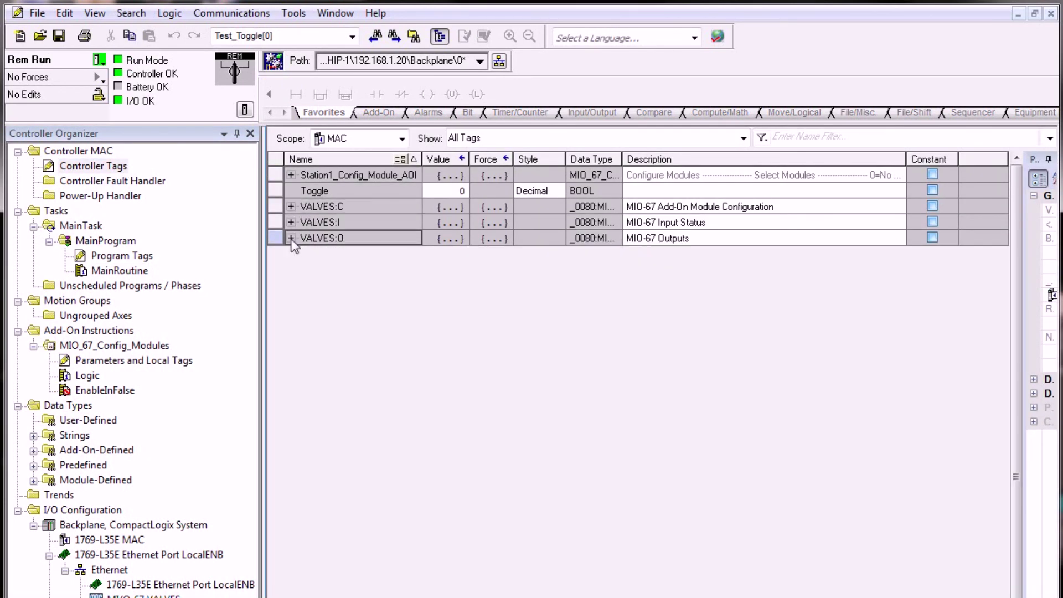
{"action": "left_click", "coordinate": [302, 253]}
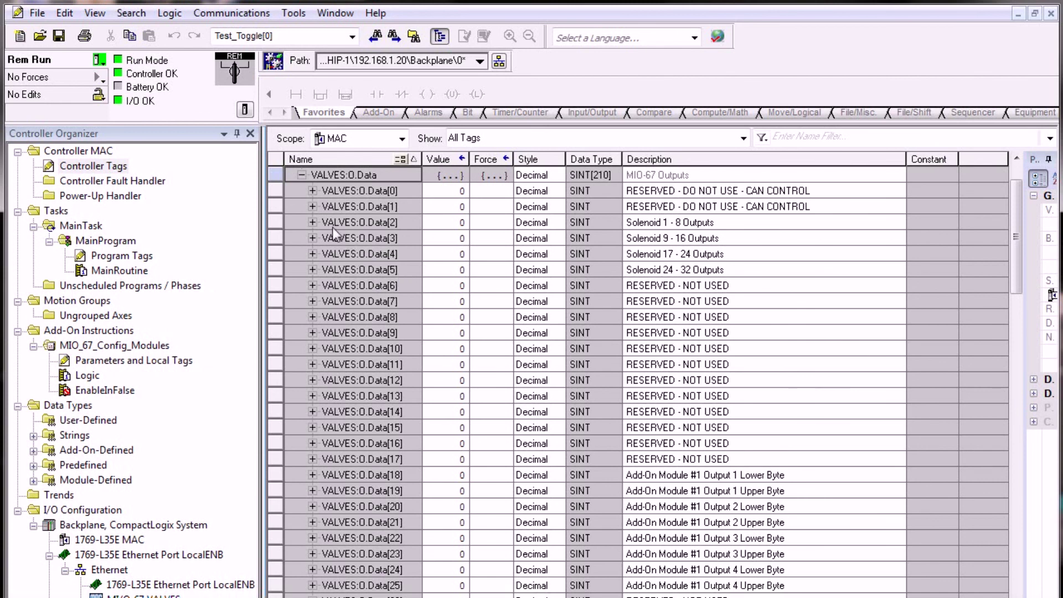
Step: Expand VALVES:O.Data[2] and set Solenoid 1 Output to 1, then back to 0
{"action": "left_click", "coordinate": [313, 222]}
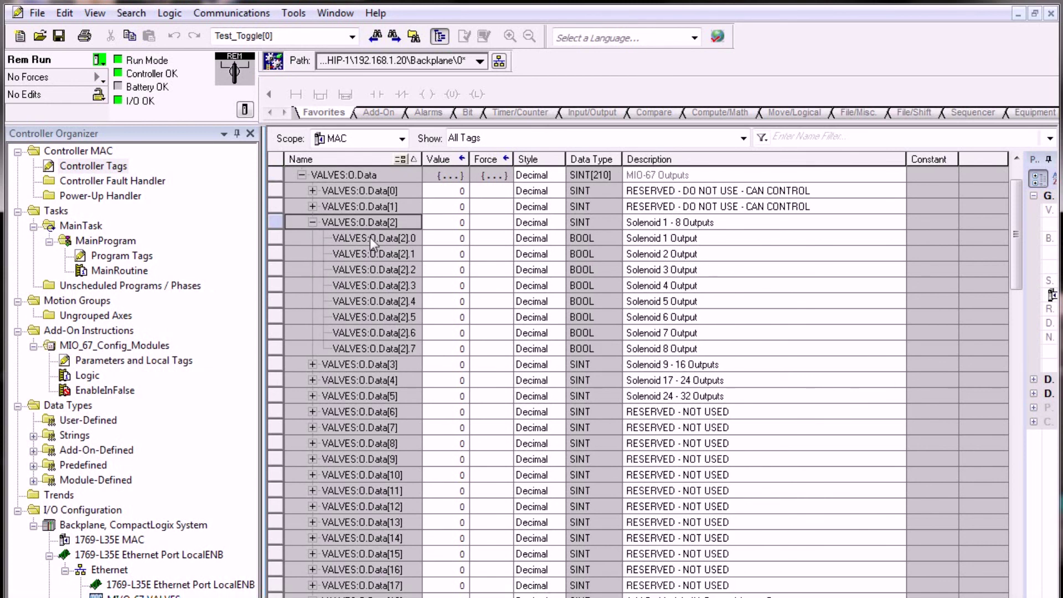
{"action": "left_click", "coordinate": [436, 238]}
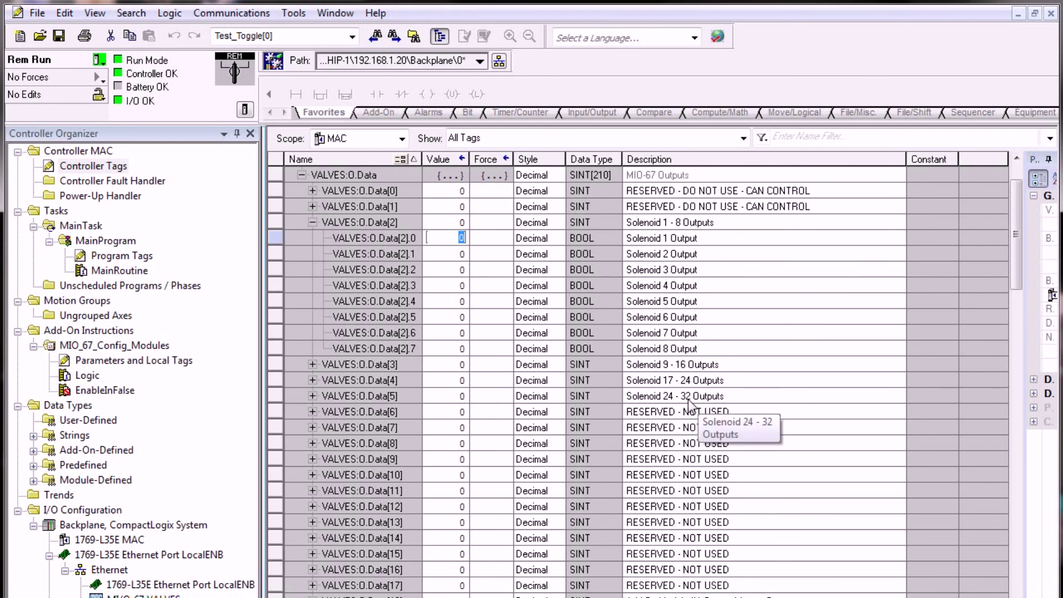
{"action": "type", "text": "1"}
{"action": "key", "text": "Return"}
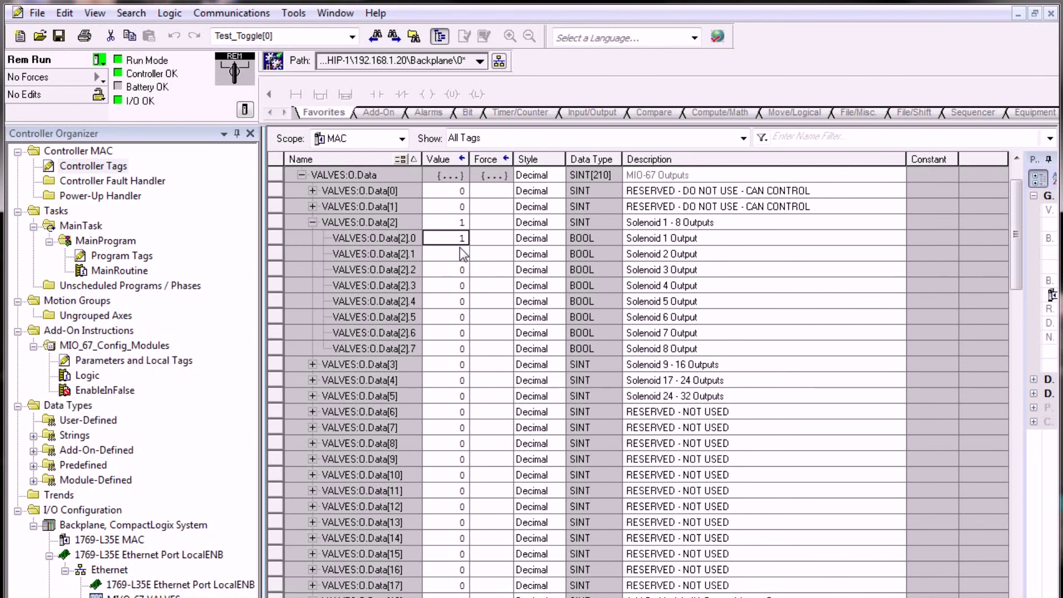
{"action": "type", "text": "0"}
{"action": "key", "text": "Return"}
Step: Set Solenoid 2 Output (Data[2].1) to 1, then collapse Data[2]
{"action": "left_click", "coordinate": [463, 254]}
{"action": "left_click", "coordinate": [462, 254]}
{"action": "type", "text": "1"}
{"action": "key", "text": "Return"}
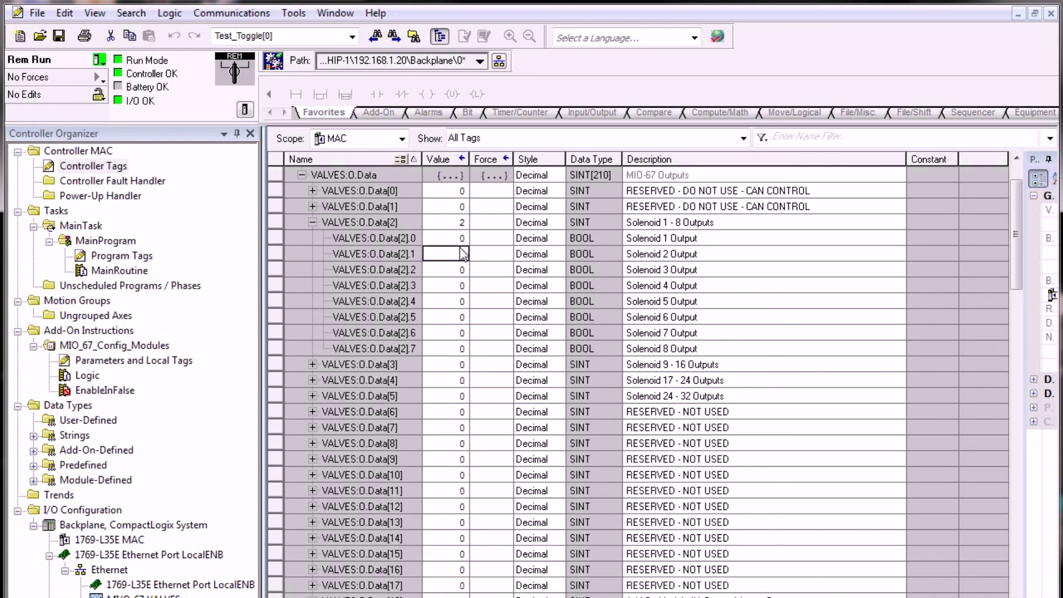
{"action": "left_click", "coordinate": [312, 222]}
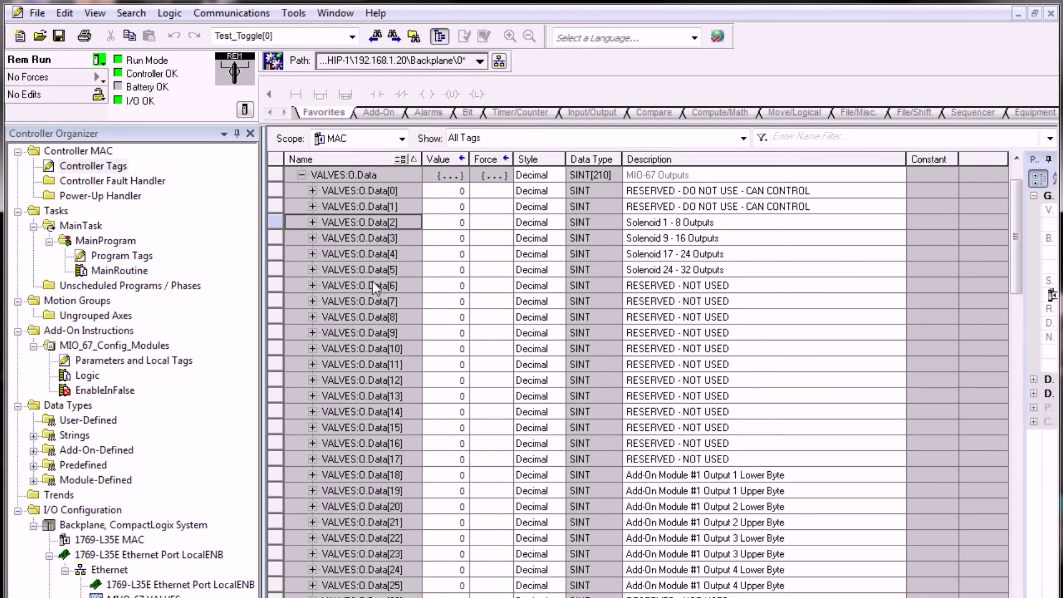
{"action": "left_click_drag", "start_coordinate": [392, 223], "coordinate": [395, 227]}
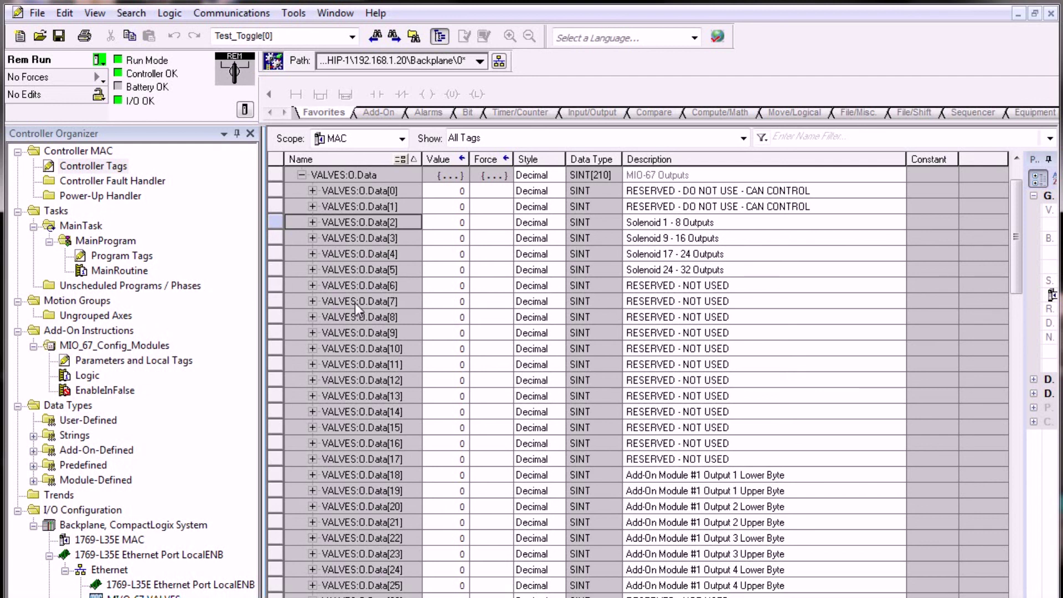